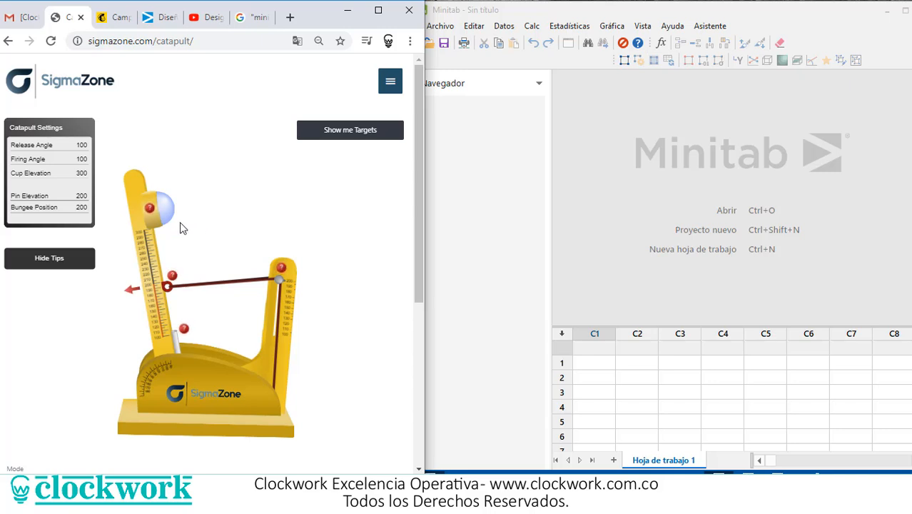
# - Read the help tips on the virtual catapult's adjustable settings, including cup elevation, bungee position and release angle
pyautogui.moveTo(150, 209)
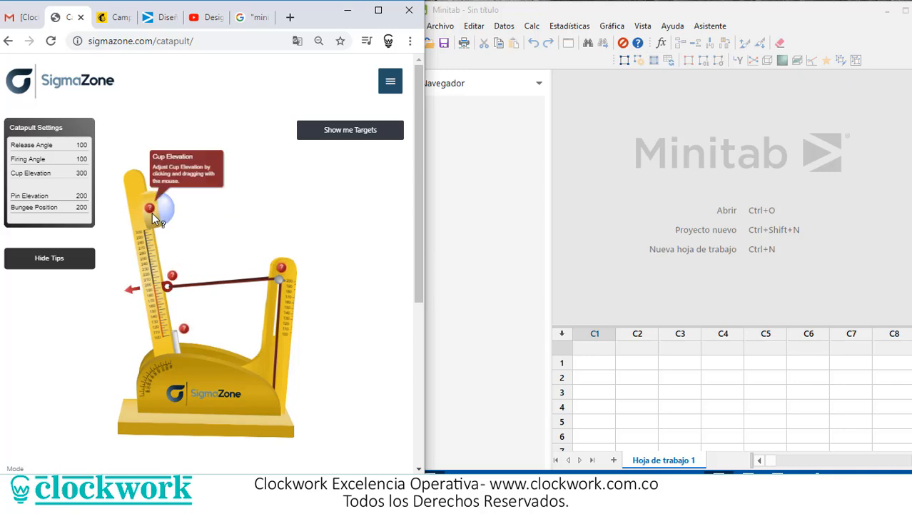
pyautogui.moveTo(174, 278)
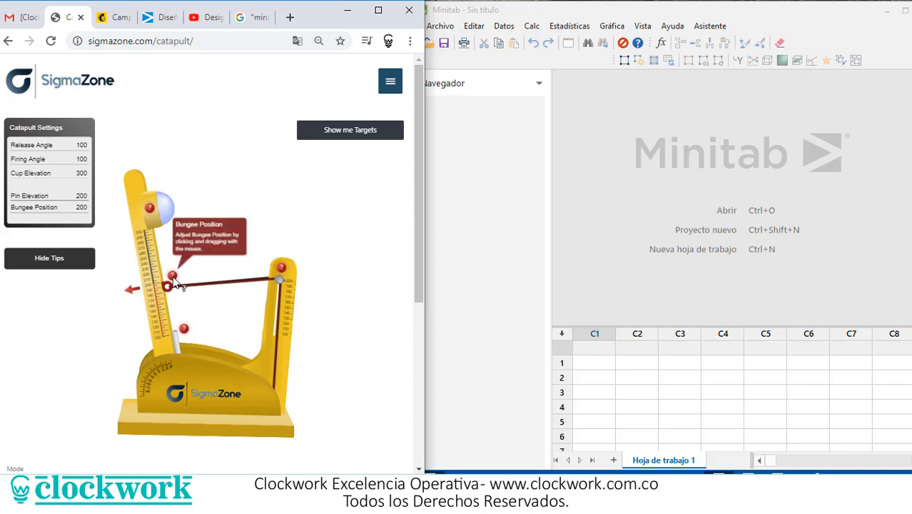
pyautogui.moveTo(133, 293)
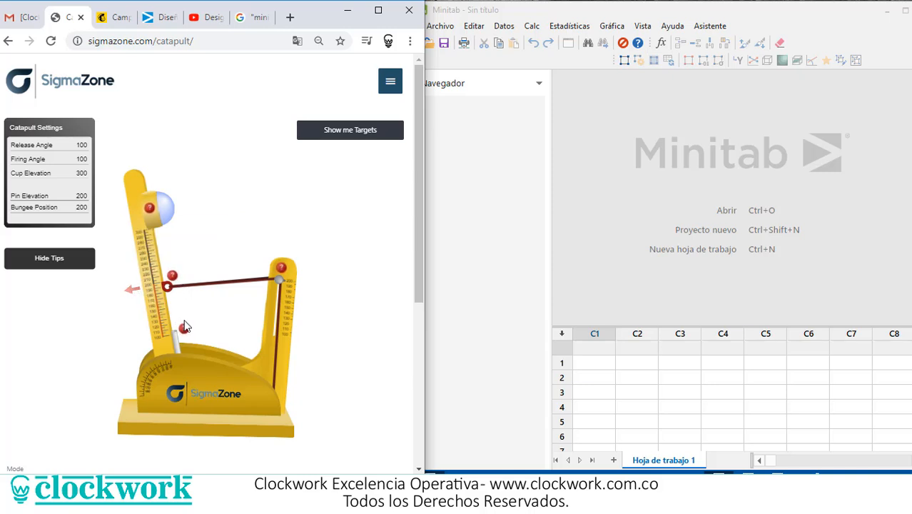
pyautogui.moveTo(184, 330)
pyautogui.moveTo(282, 270)
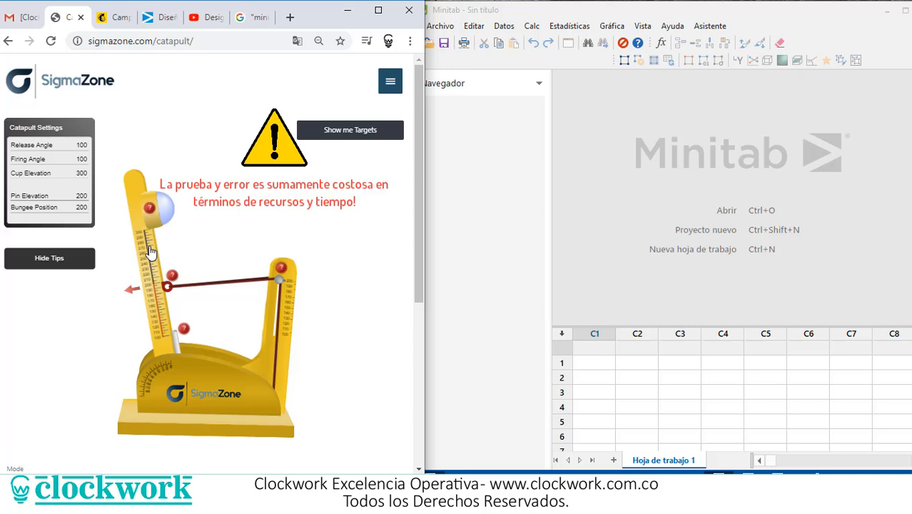
# - Fire two trial shots with the catapult arm pulled back to release angles of about 120 and 134, resetting after each
pyautogui.moveTo(148, 247); pyautogui.dragTo(104, 281)
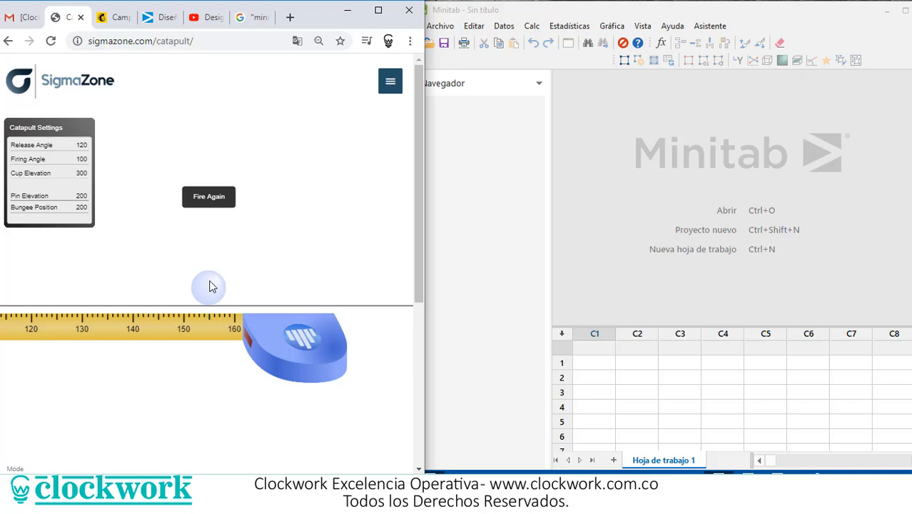
pyautogui.click(210, 206)
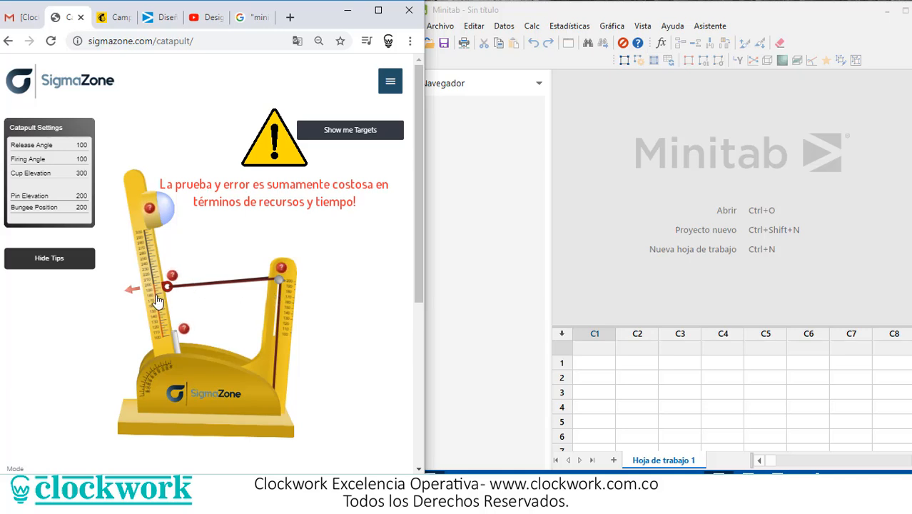
pyautogui.moveTo(153, 314); pyautogui.dragTo(116, 339)
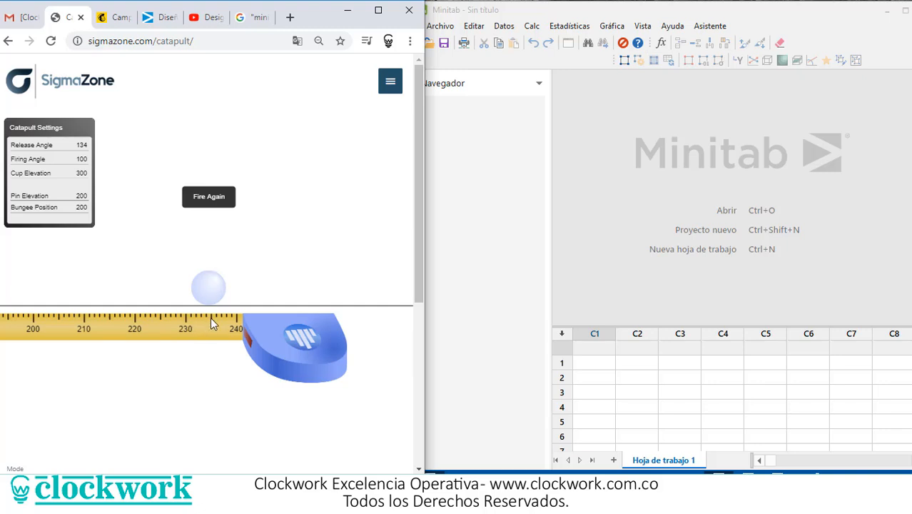
pyautogui.click(215, 197)
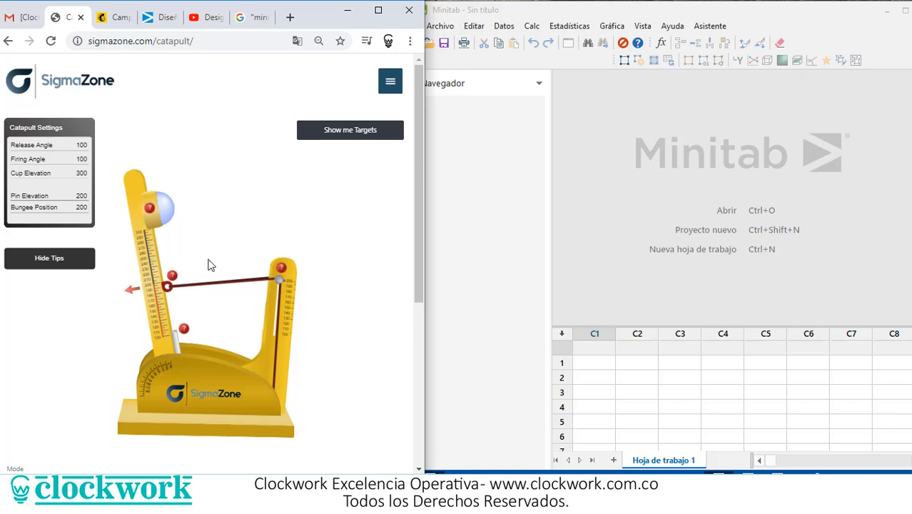
# - Switch to the Minitab worksheet and name column C1 "Release Angle"
pyautogui.moveTo(133, 294)
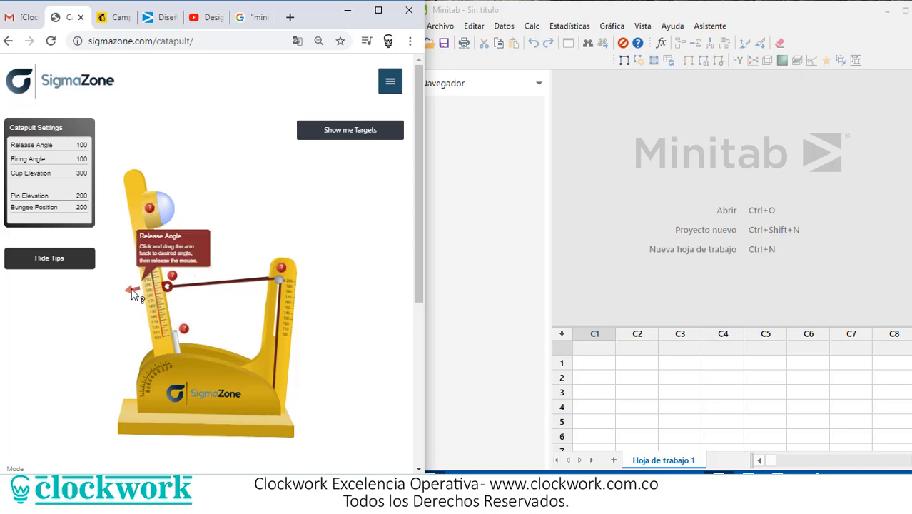
pyautogui.click(601, 350)
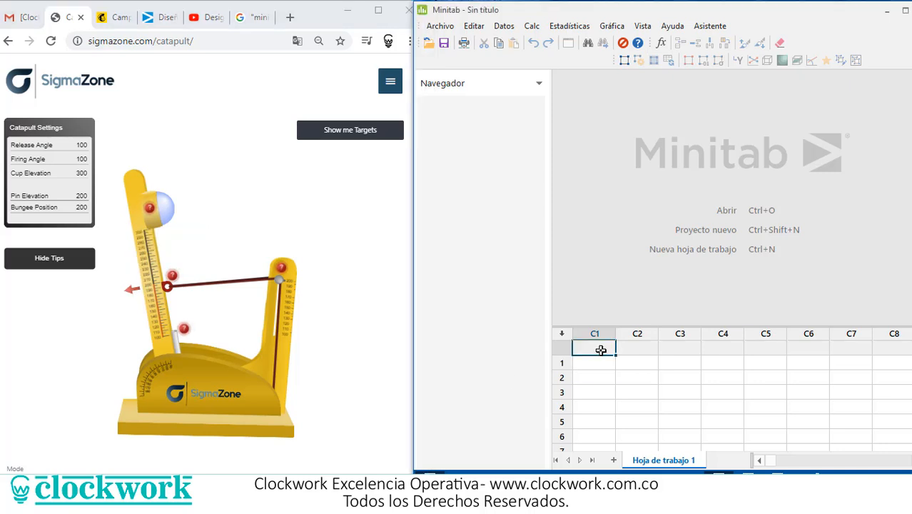
pyautogui.write('Rel')
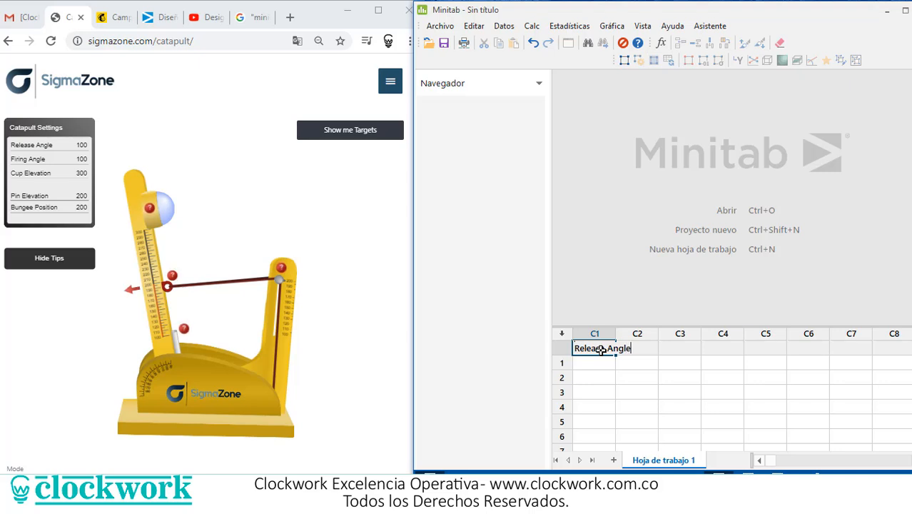
pyautogui.write('ease Angle')
pyautogui.press('Return')
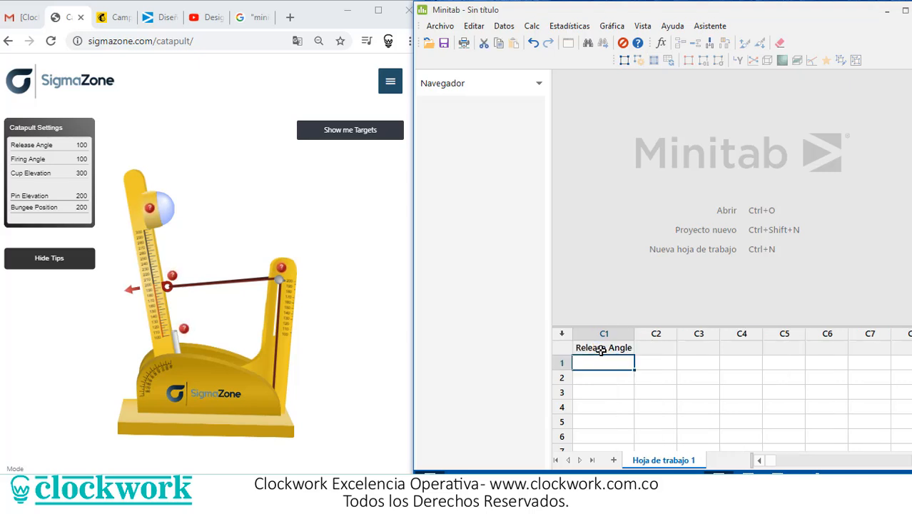
# - Name worksheet column C2 "Pin Elevation" and column C3 "Bungee Position"
pyautogui.press('Up')
pyautogui.press('Right')
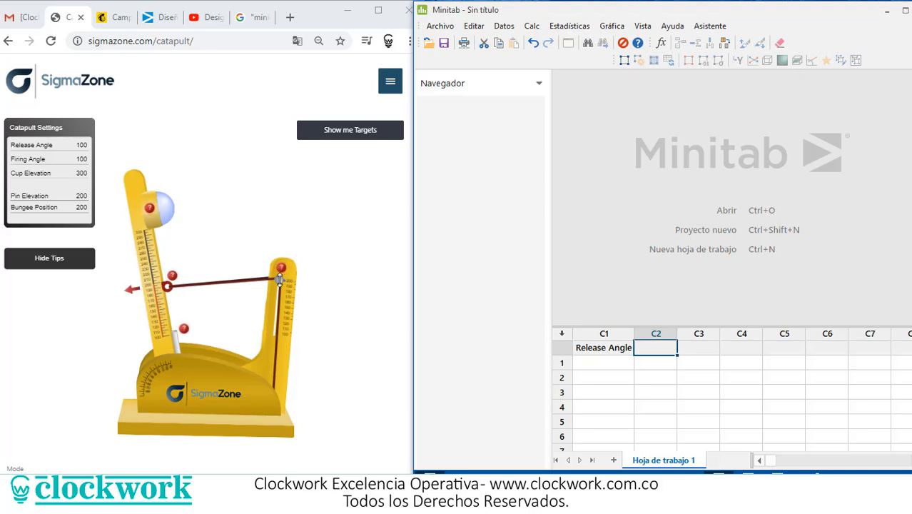
pyautogui.write('Pin ')
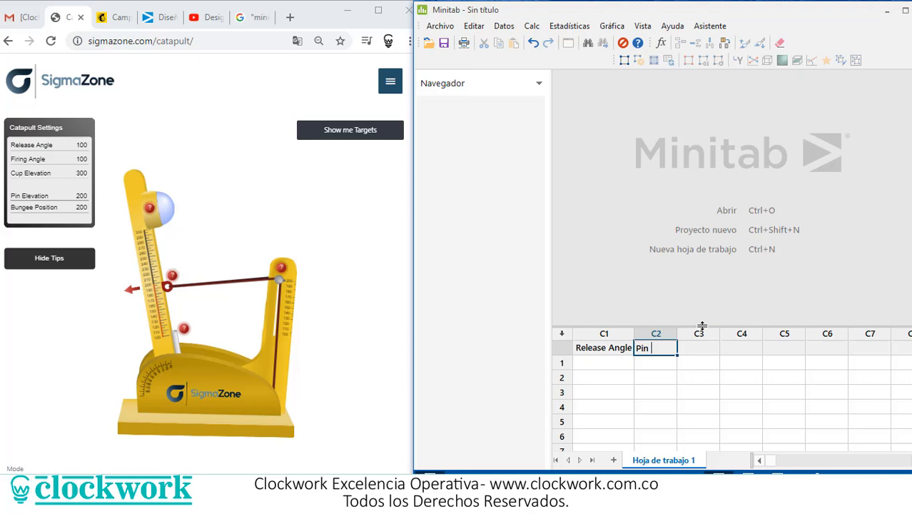
pyautogui.write('Elevation')
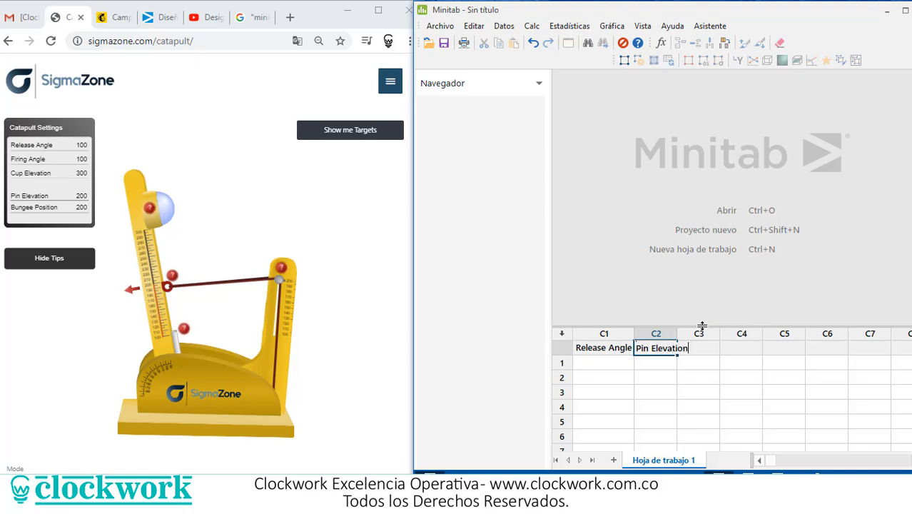
pyautogui.press('Tab')
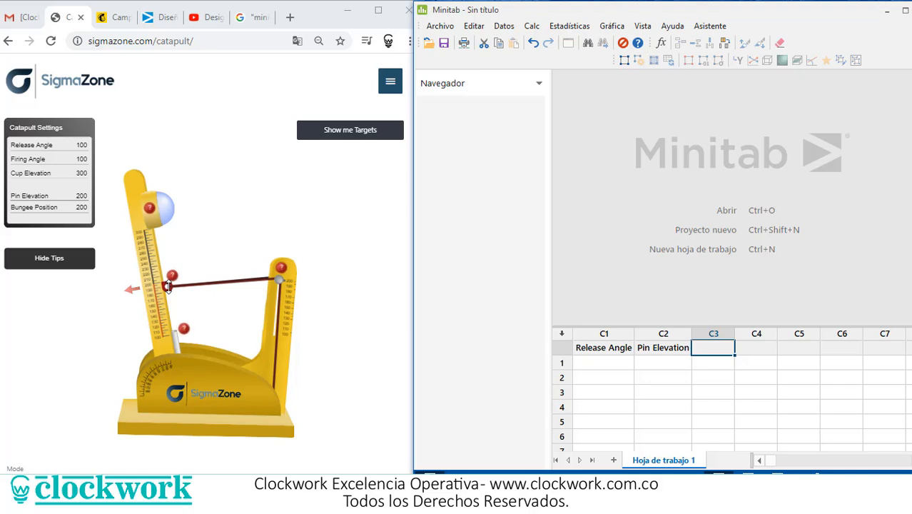
pyautogui.write('Bungee P')
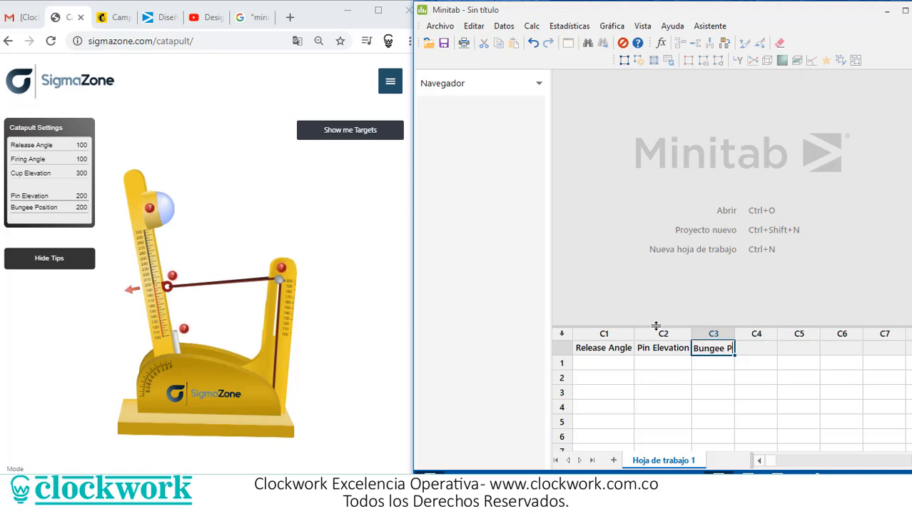
pyautogui.write('osition')
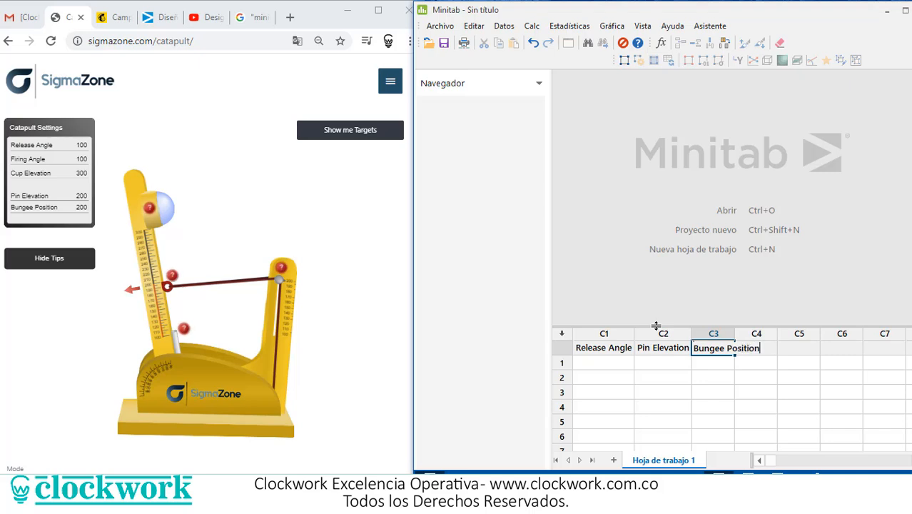
pyautogui.press('Return')
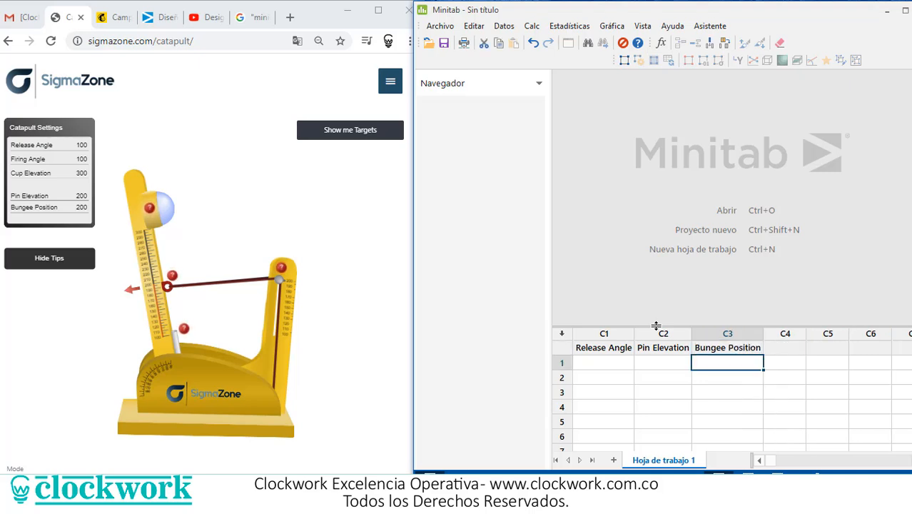
# - Start creating a factorial design of experiments (Crear diseño factorial)
pyautogui.click(577, 27)
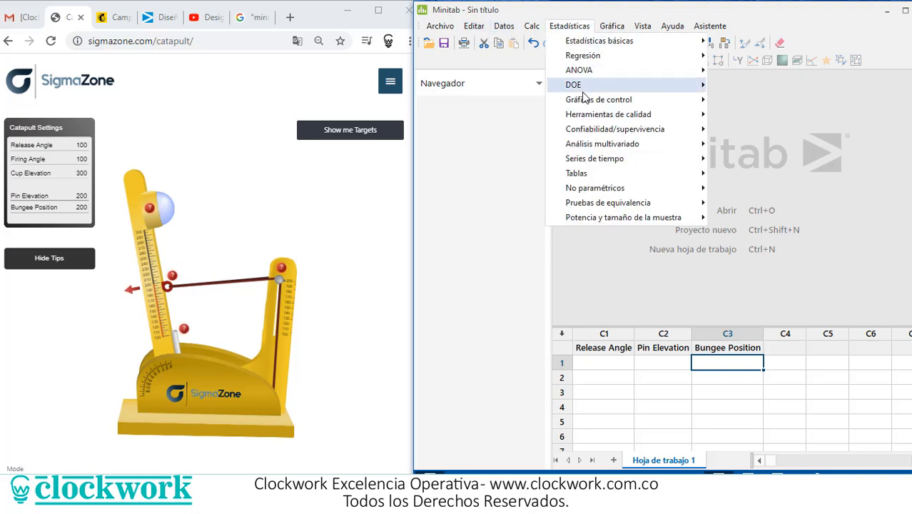
pyautogui.moveTo(584, 92)
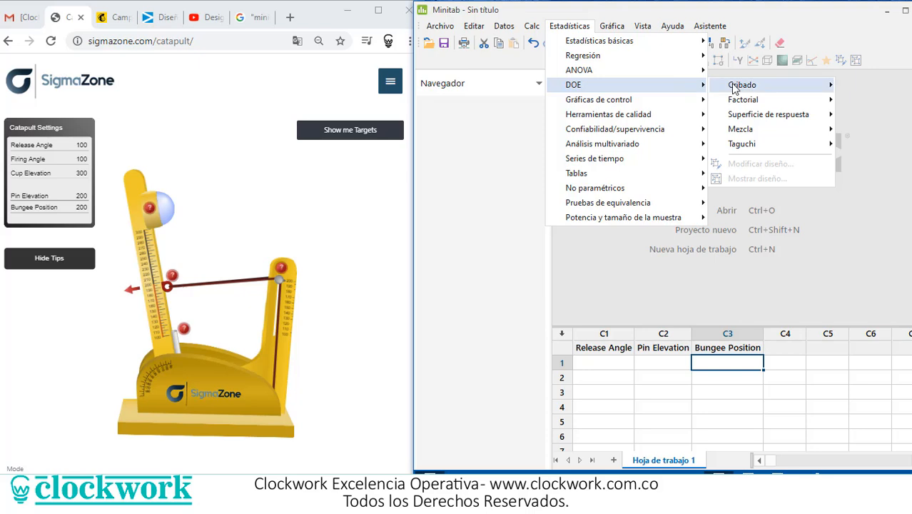
pyautogui.moveTo(745, 105)
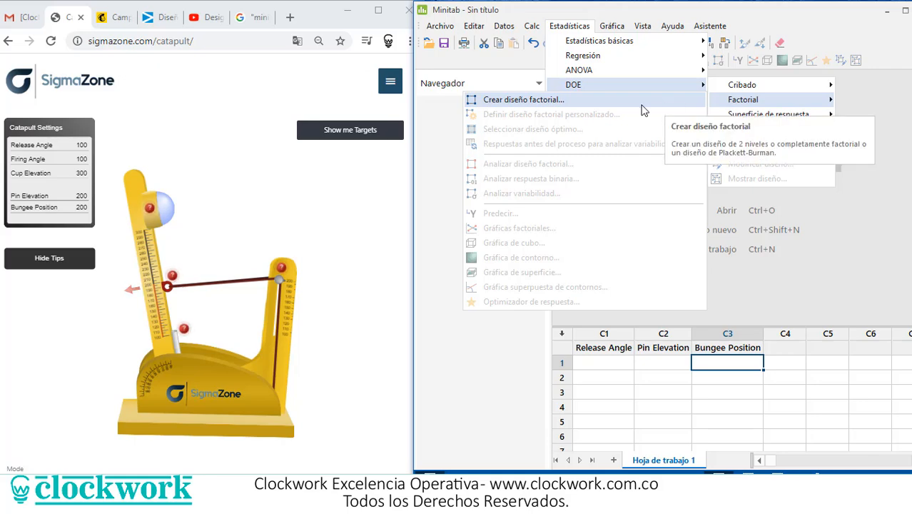
pyautogui.click(632, 109)
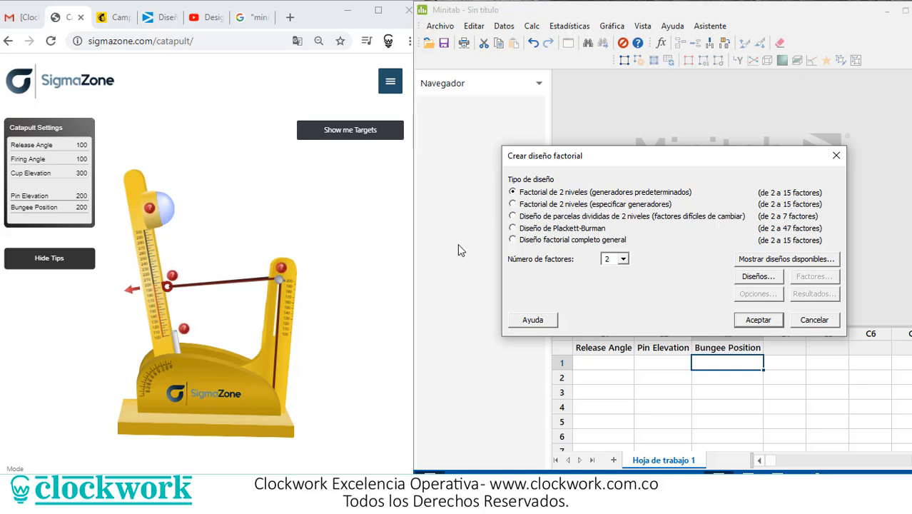
pyautogui.click(761, 277)
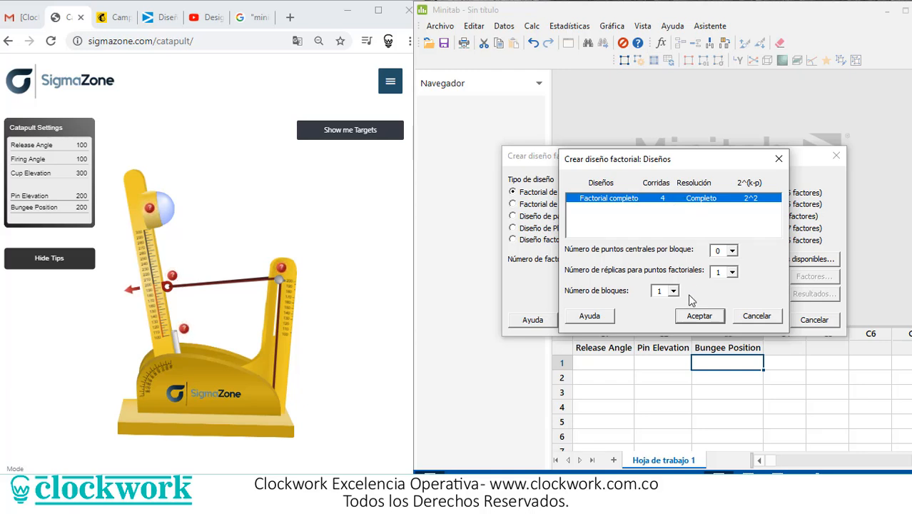
pyautogui.click(700, 317)
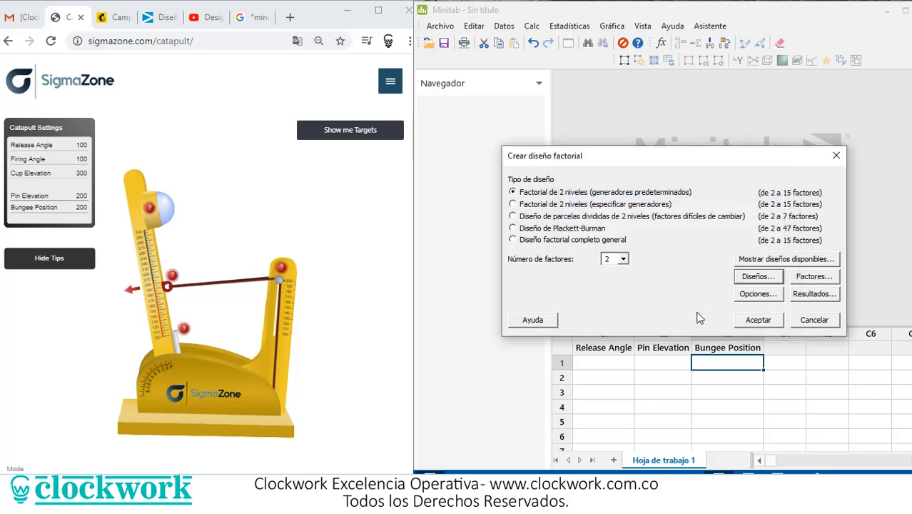
pyautogui.click(815, 279)
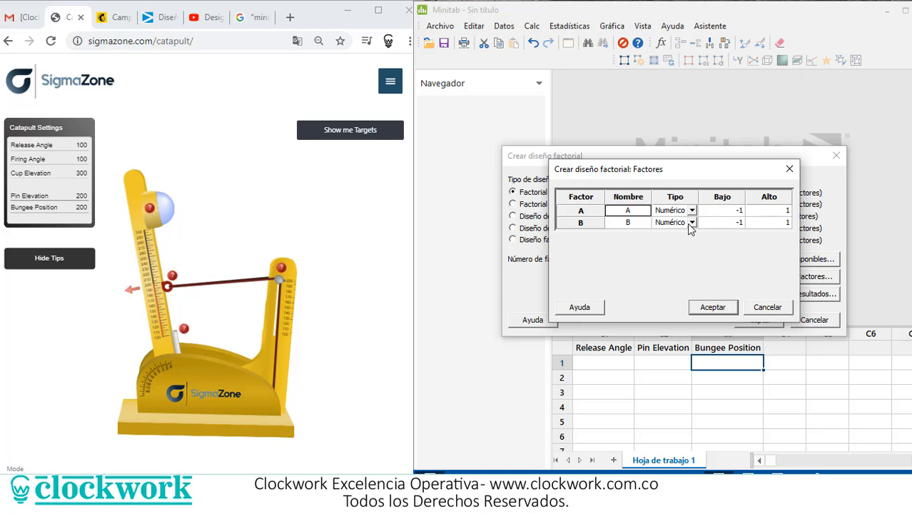
pyautogui.click(768, 310)
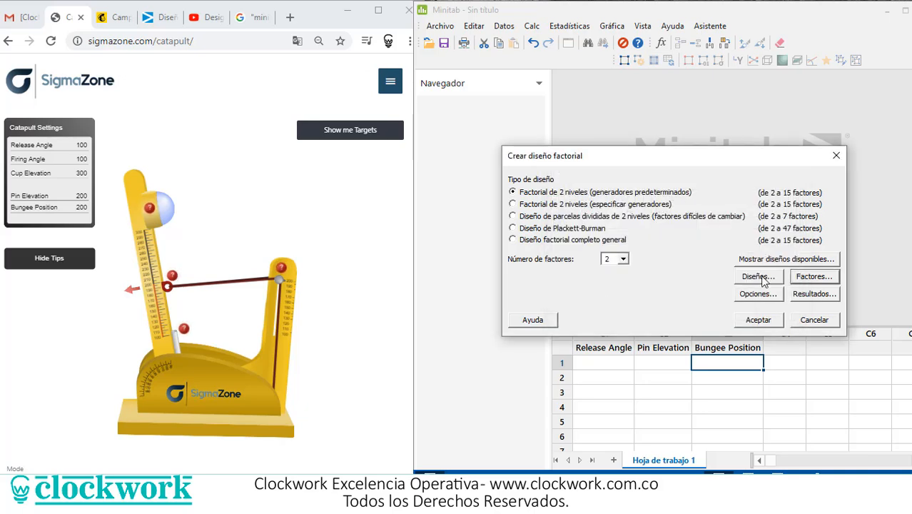
pyautogui.click(762, 281)
pyautogui.click(755, 314)
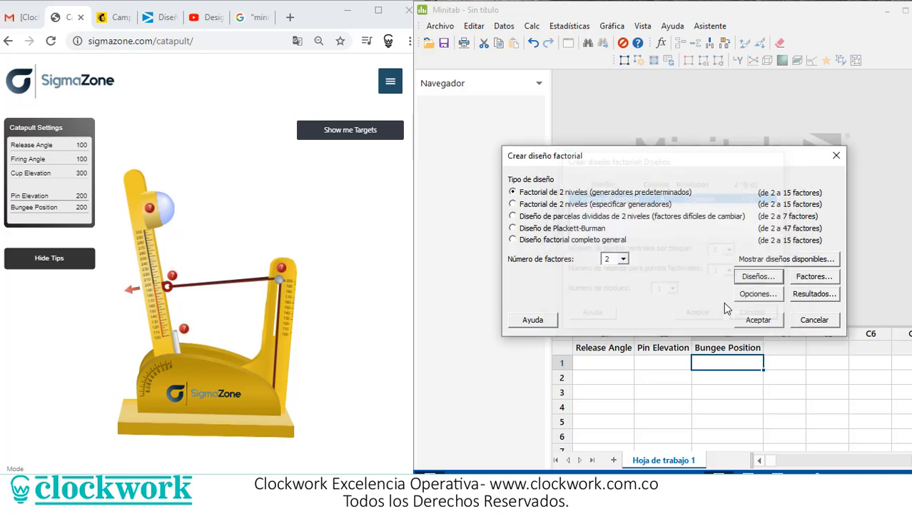
# - Set the number of factors to 3 and choose the full factorial design with 8 runs (2^3)
pyautogui.click(623, 259)
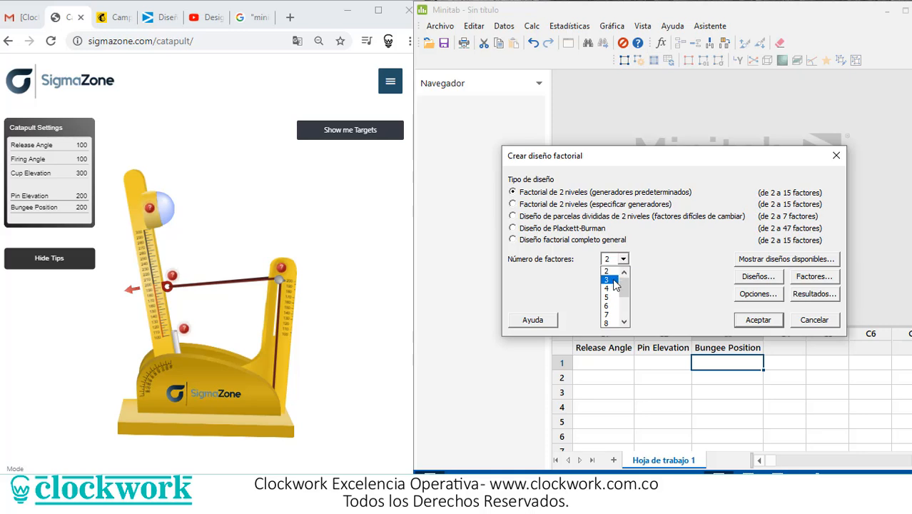
pyautogui.click(613, 277)
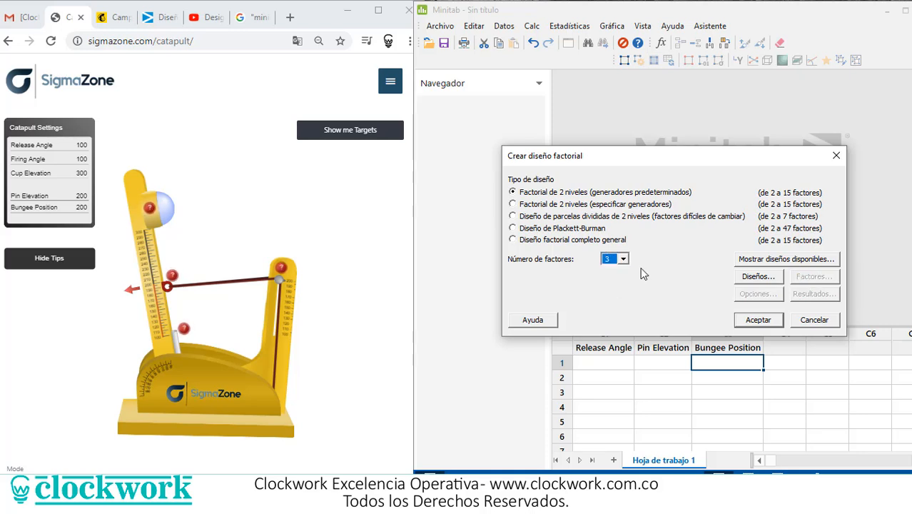
pyautogui.click(755, 278)
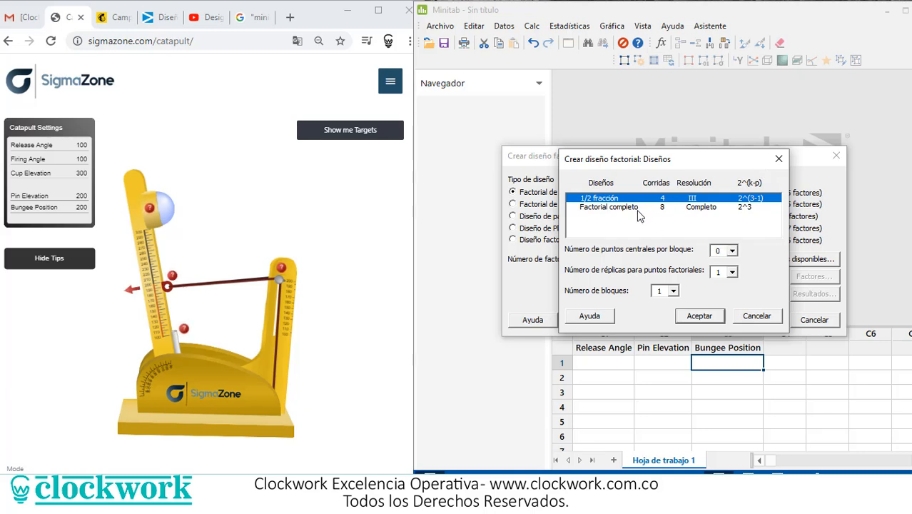
pyautogui.click(637, 207)
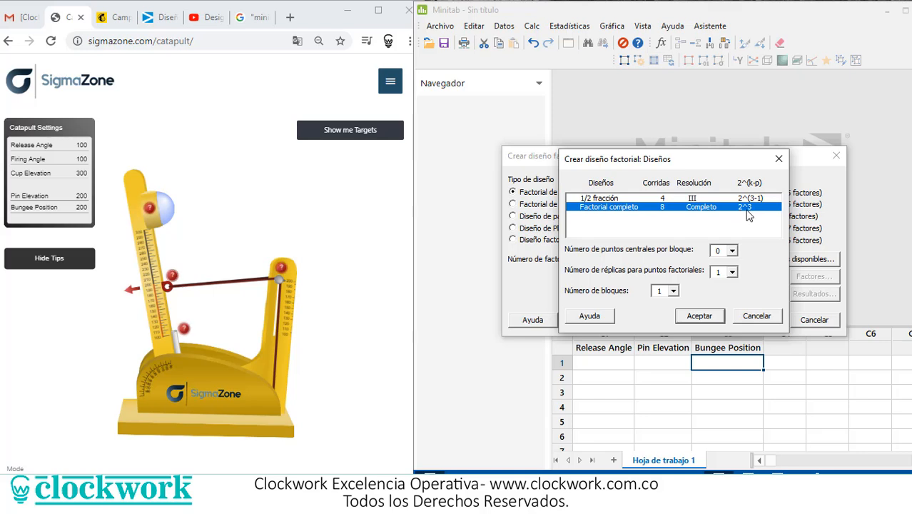
pyautogui.click(699, 318)
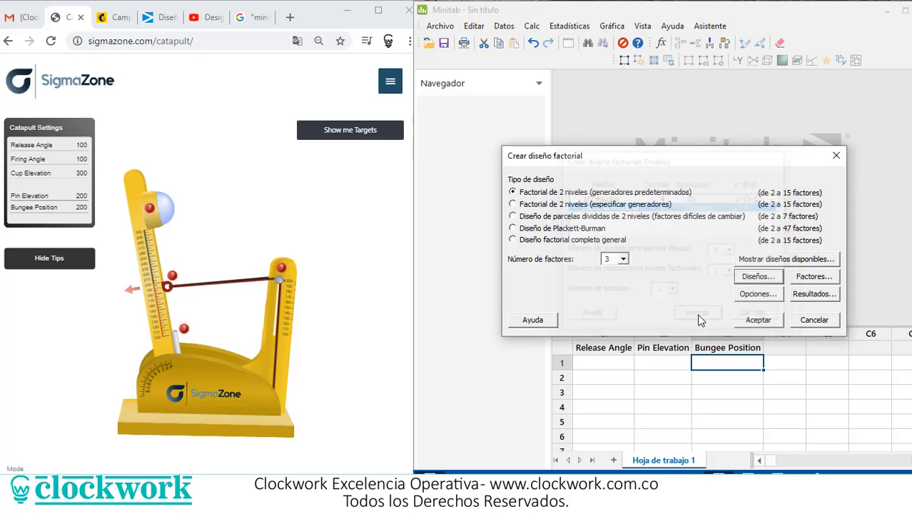
# - Name the design's factors A, B and C "Release Angle", "Pin Elevation" and "Bungee Position"
pyautogui.click(815, 277)
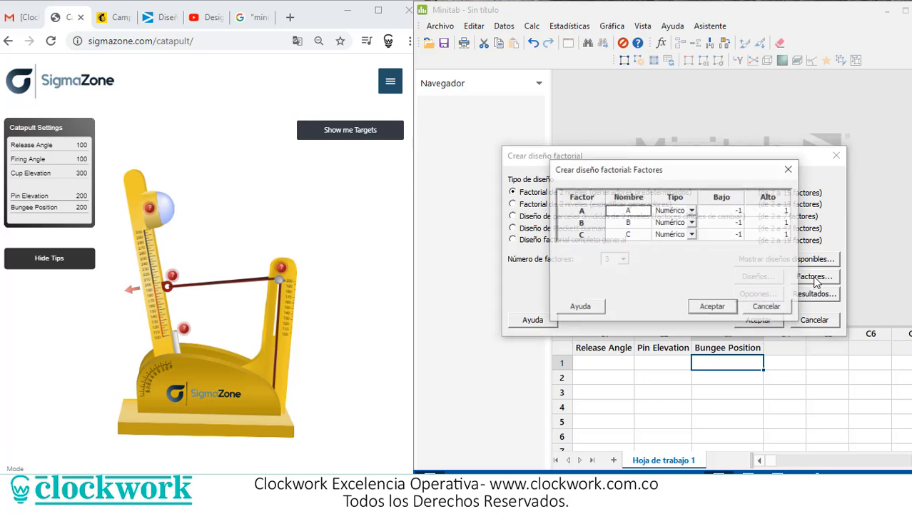
pyautogui.click(622, 211)
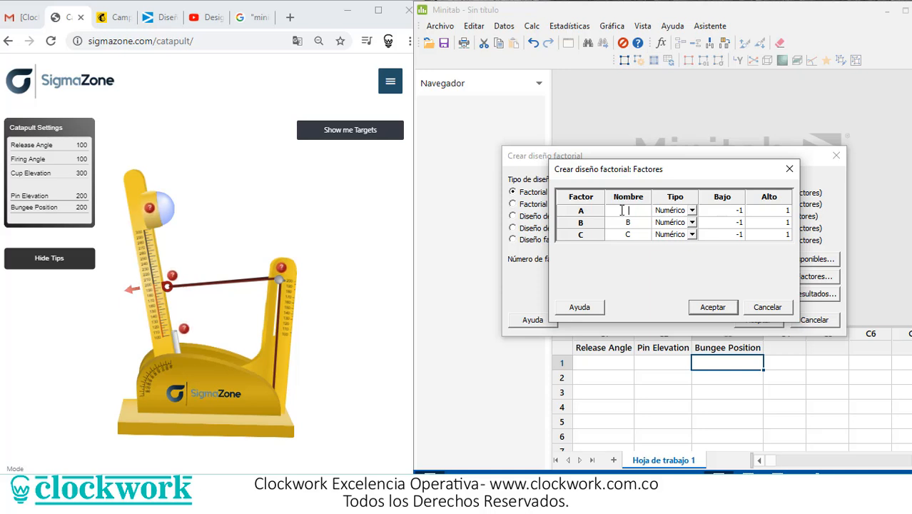
pyautogui.write('Release Angle')
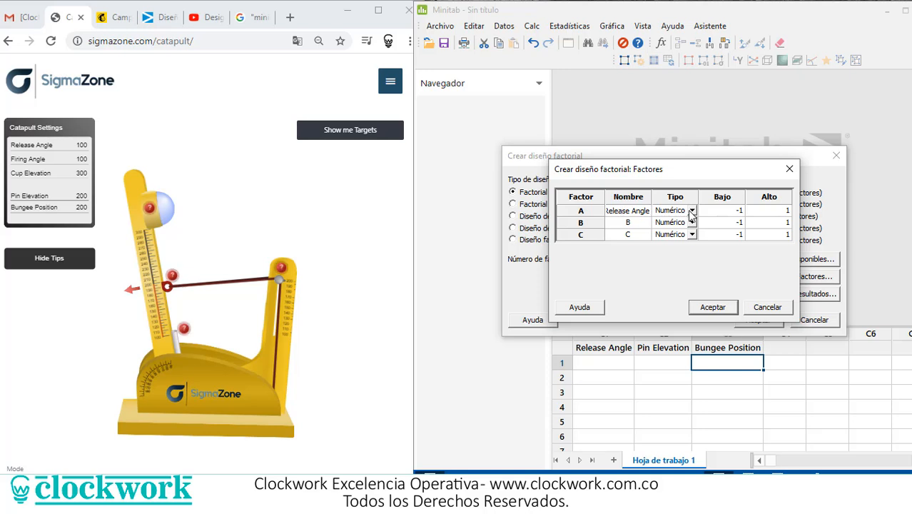
pyautogui.click(629, 223)
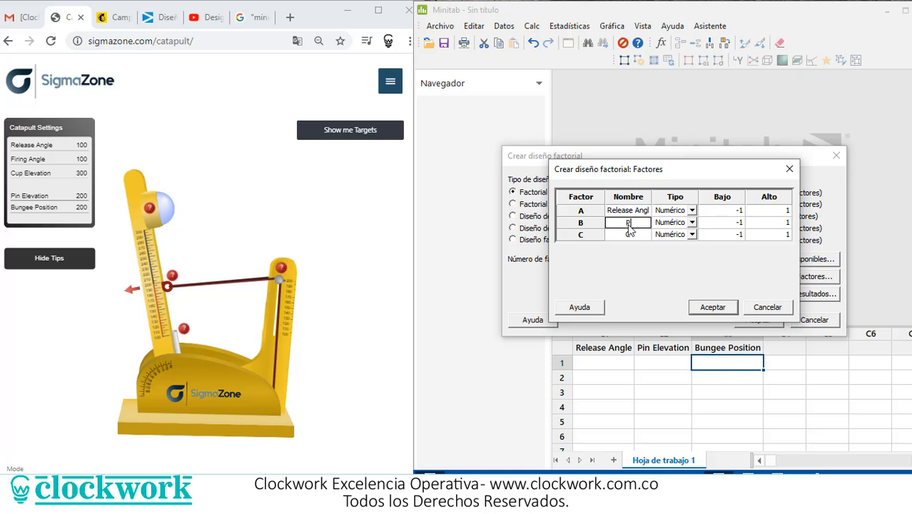
pyautogui.write('Pin Eleva')
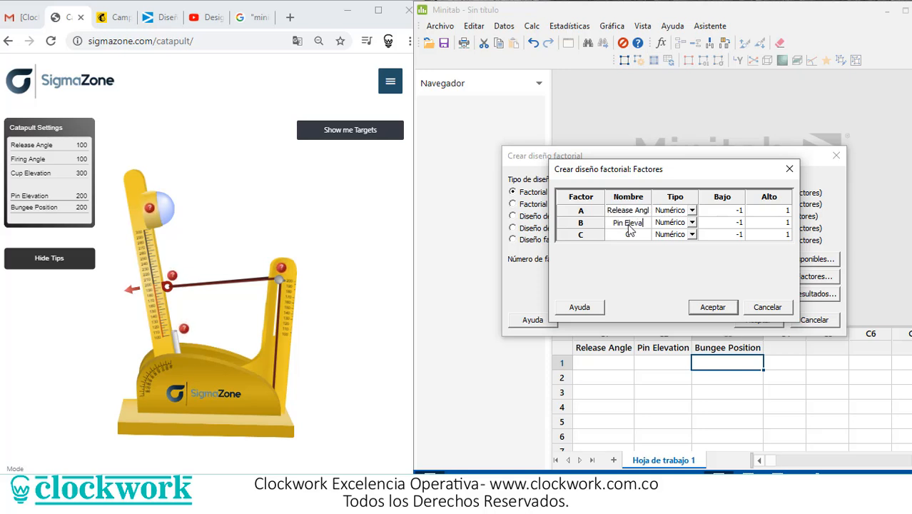
pyautogui.write('tion')
pyautogui.click(628, 236)
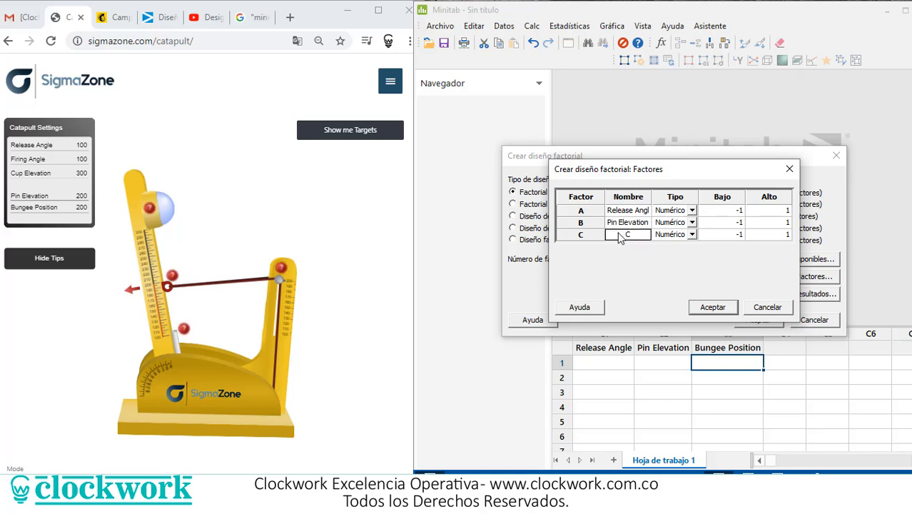
pyautogui.write('Bun')
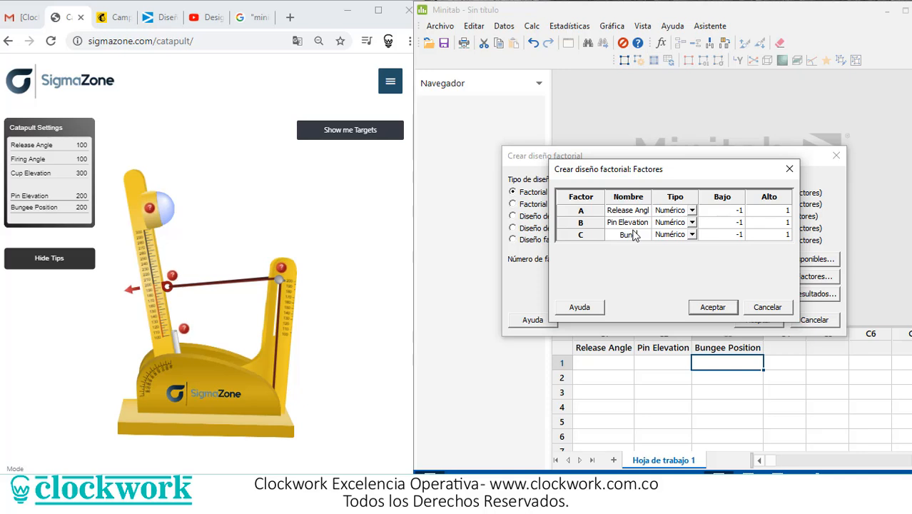
pyautogui.write('gee Position')
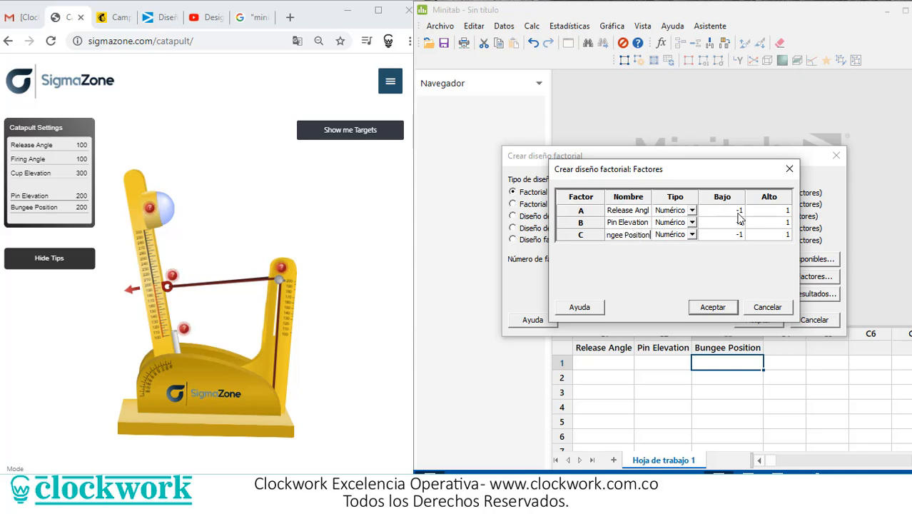
# - Check the release angle on the virtual catapult and set the Release Angle factor's low level to 130 and high level to 160
pyautogui.click(740, 212)
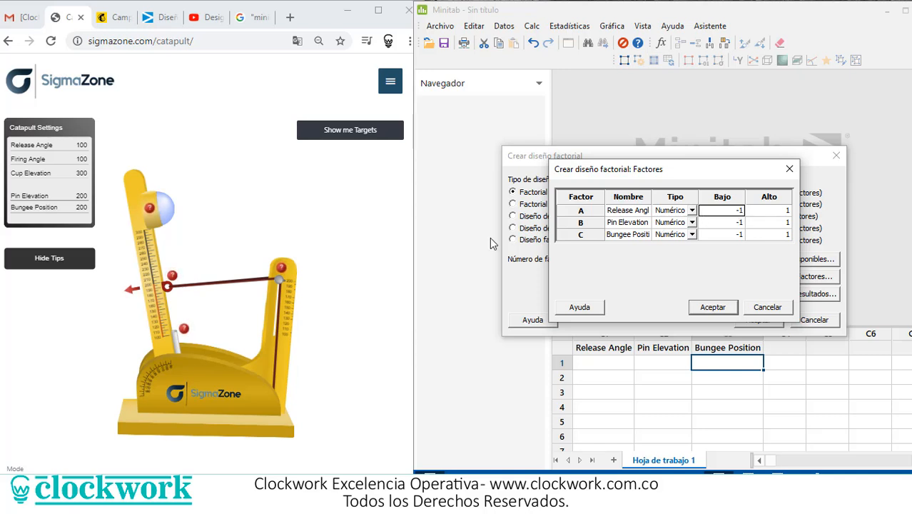
pyautogui.click(148, 261)
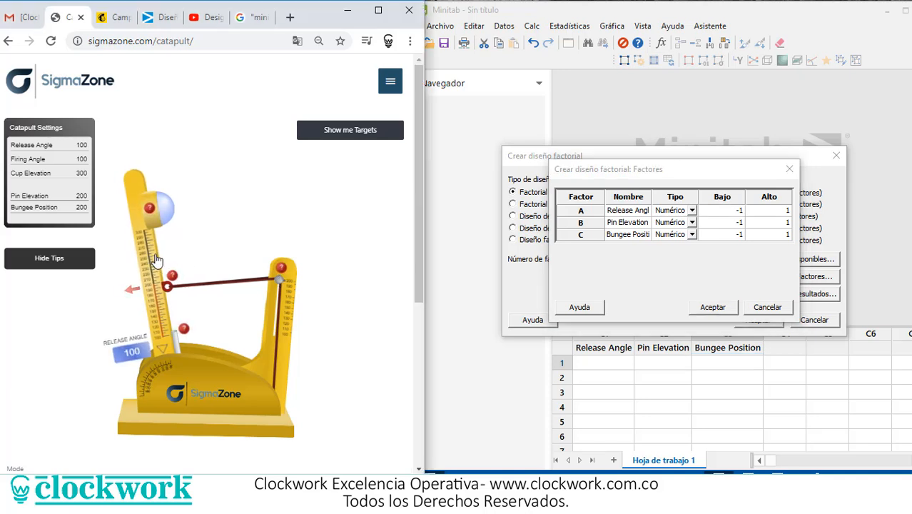
pyautogui.moveTo(147, 263); pyautogui.dragTo(165, 308)
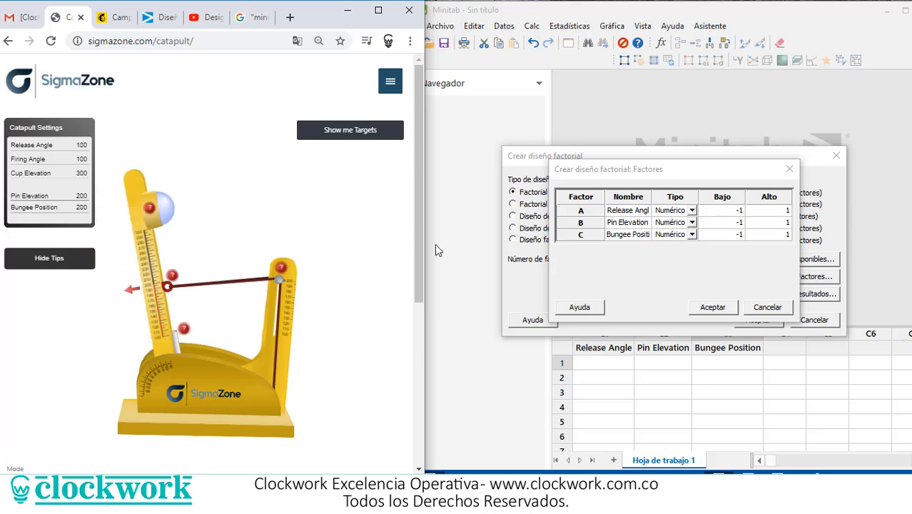
pyautogui.click(739, 211)
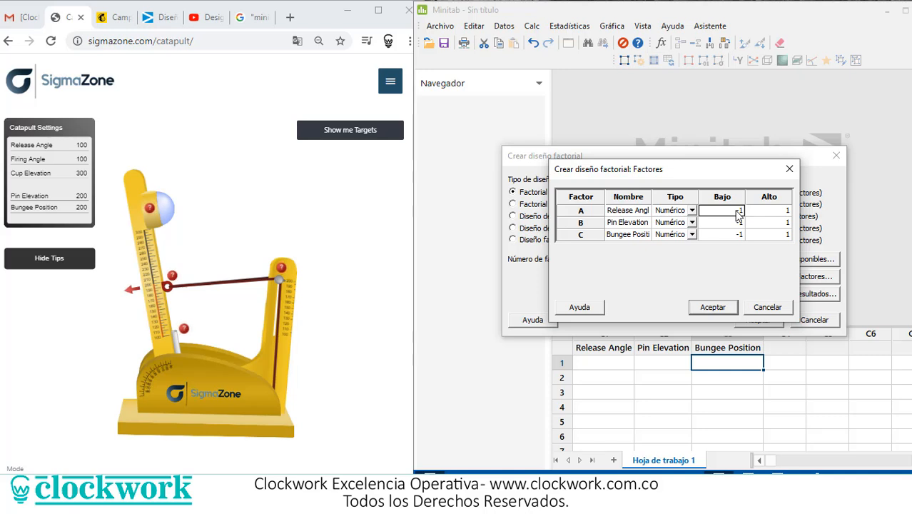
pyautogui.write('130')
pyautogui.press('Tab')
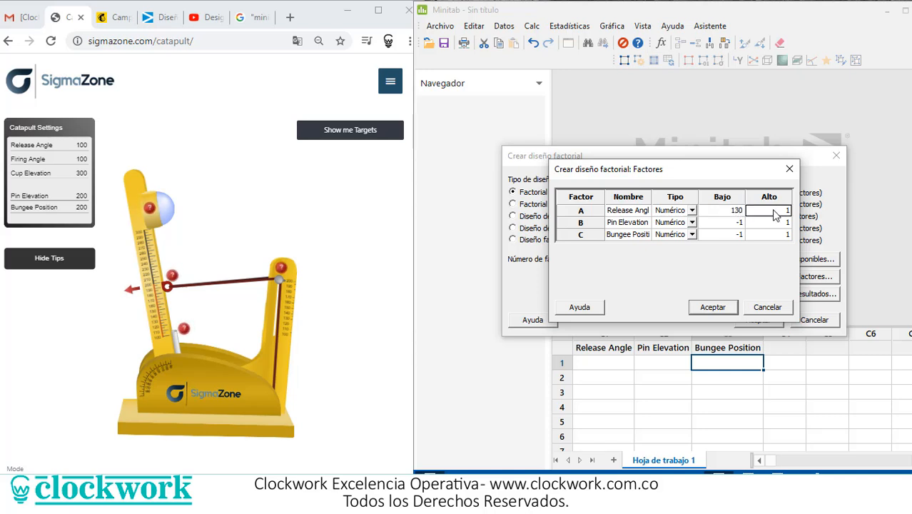
pyautogui.write('160')
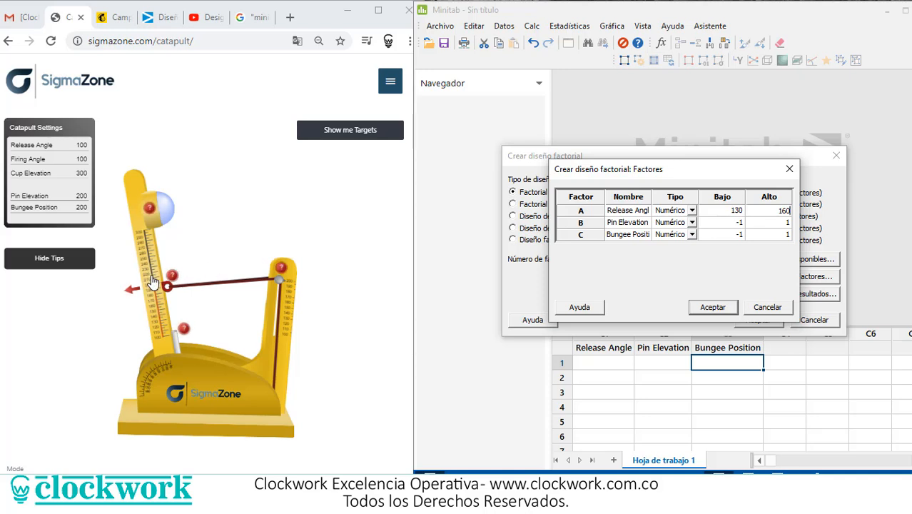
# - Check the pin elevation scale on the catapult and set the Pin Elevation factor's low level to 120 and high level to 180
pyautogui.moveTo(152, 281)
pyautogui.mouseDown()
pyautogui.moveTo(162, 282)
pyautogui.moveTo(99, 306)
pyautogui.moveTo(158, 287)
pyautogui.mouseUp()
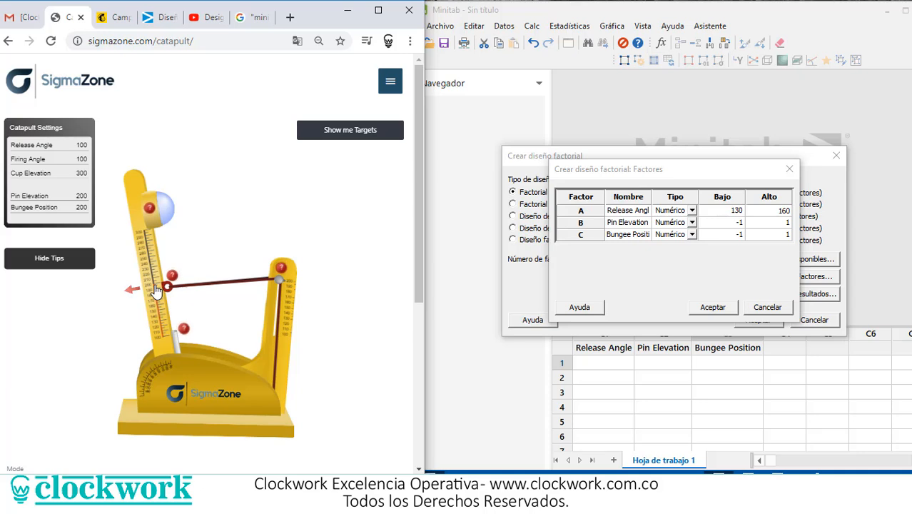
pyautogui.moveTo(159, 290)
pyautogui.moveTo(280, 280)
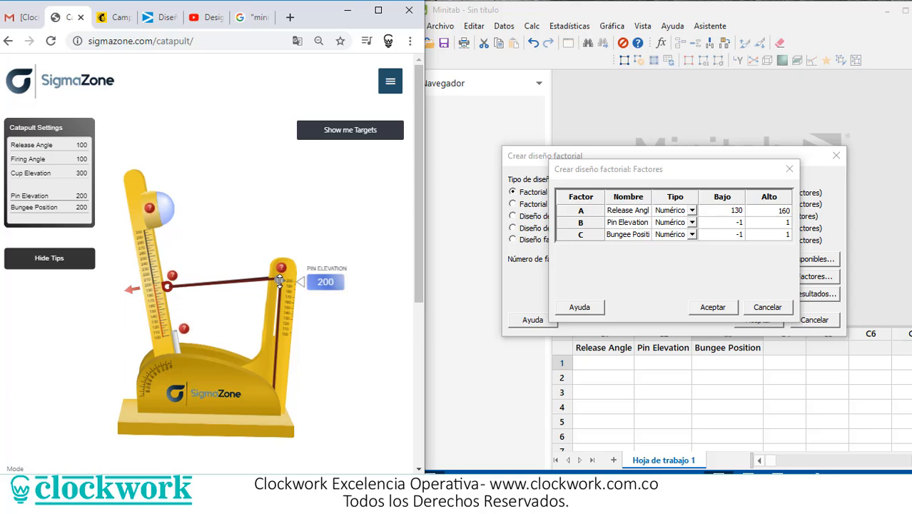
pyautogui.moveTo(280, 281)
pyautogui.mouseDown()
pyautogui.moveTo(275, 343)
pyautogui.moveTo(286, 276)
pyautogui.mouseUp()
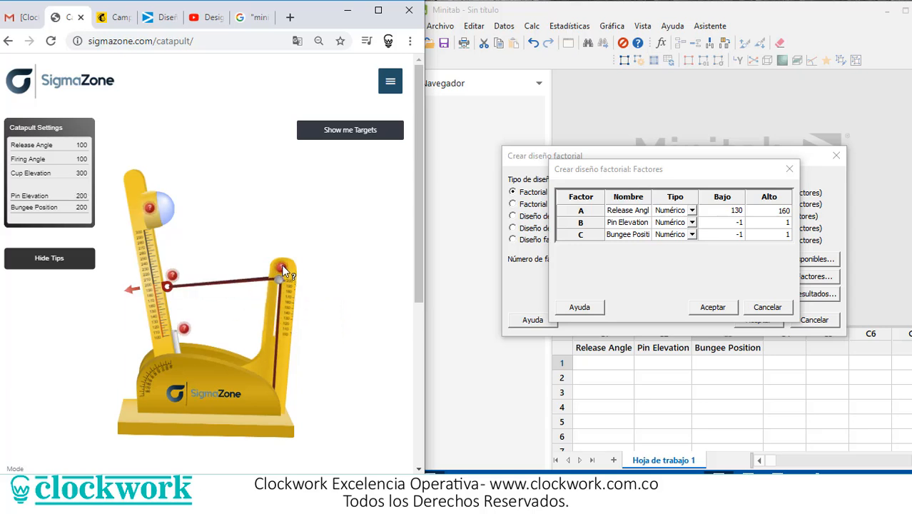
pyautogui.click(730, 224)
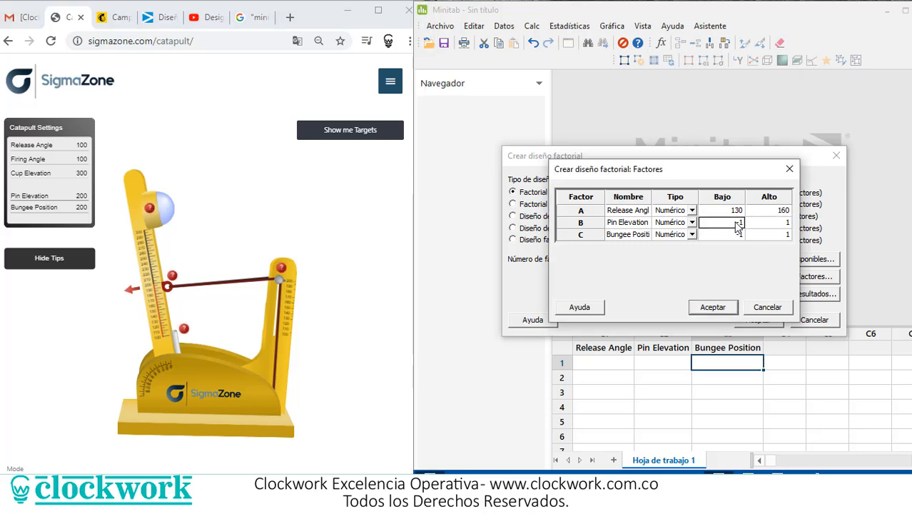
pyautogui.click(737, 222)
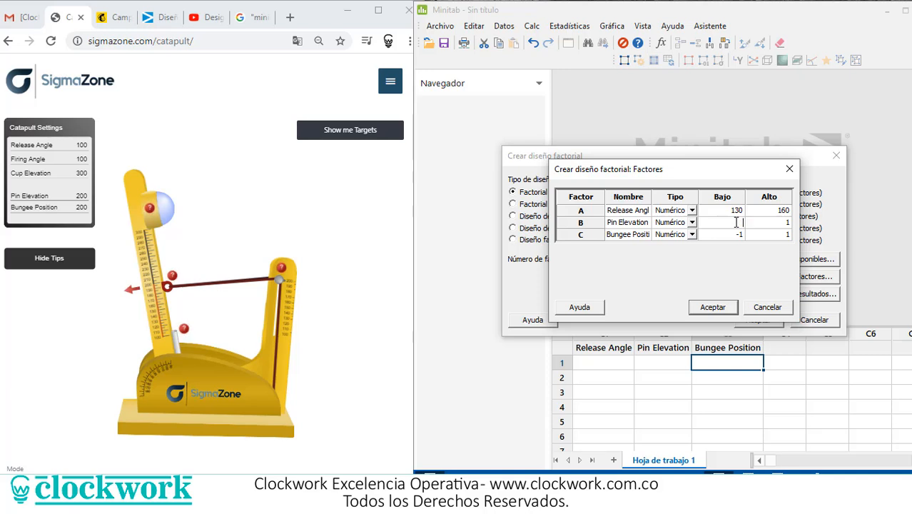
pyautogui.press('Tab')
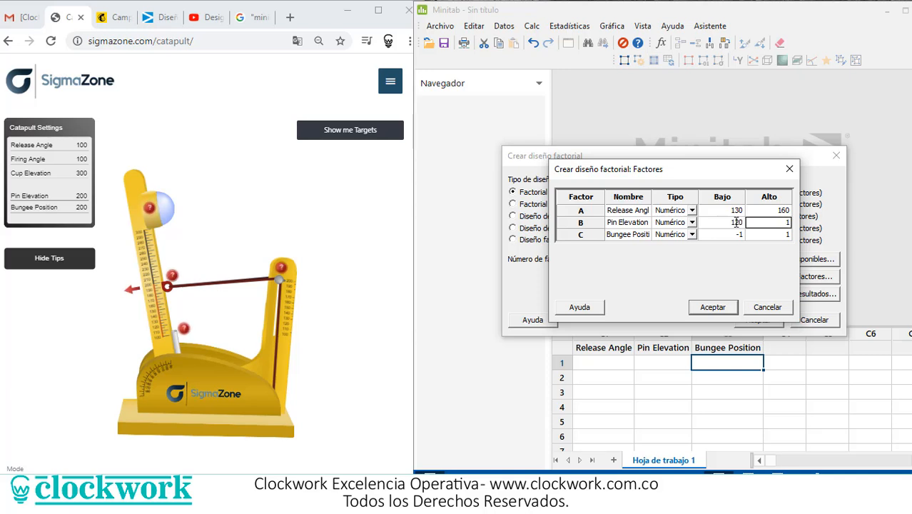
pyautogui.write('1')
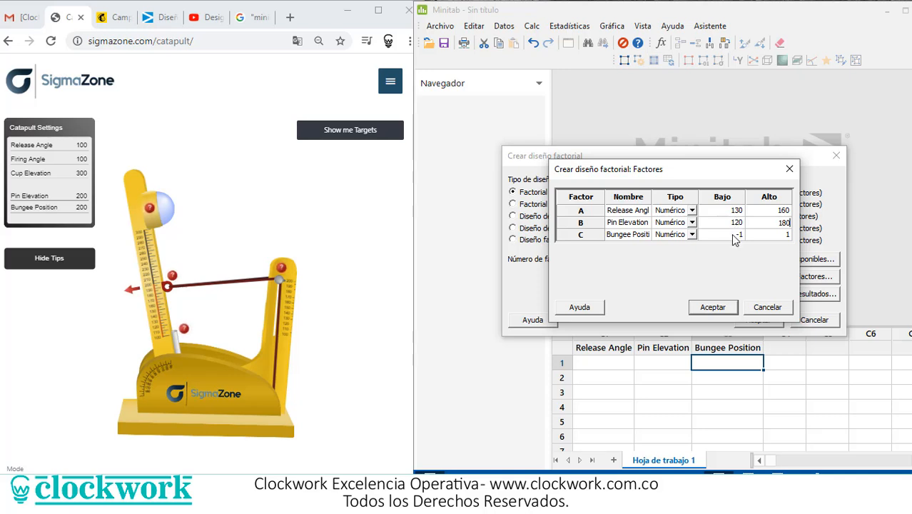
# - Set the Bungee Position factor's low level to 120 and high level to 180, and accept the factor definitions
pyautogui.click(735, 238)
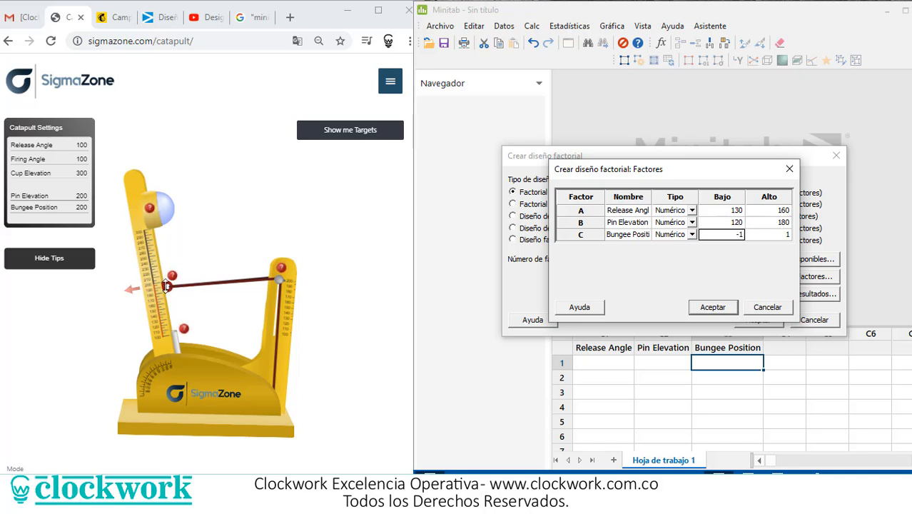
pyautogui.moveTo(166, 285)
pyautogui.mouseDown()
pyautogui.moveTo(173, 352)
pyautogui.moveTo(167, 286)
pyautogui.mouseUp()
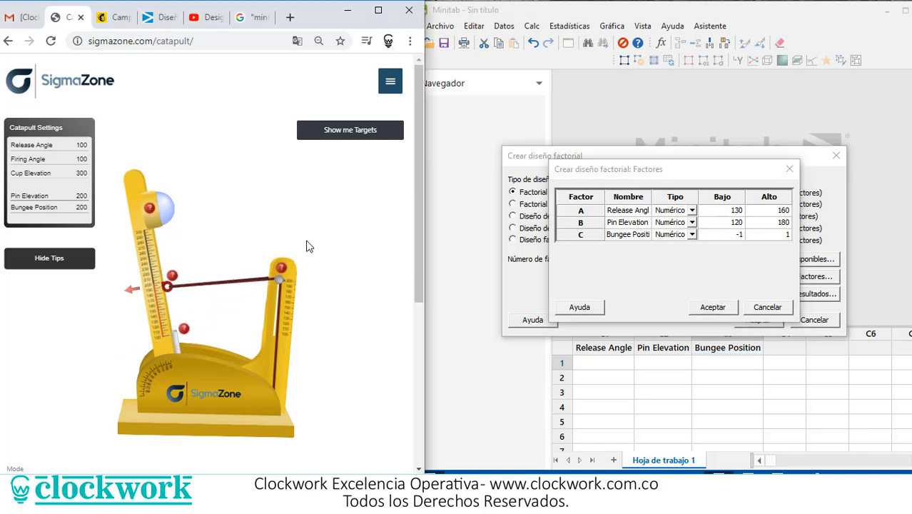
pyautogui.click(735, 237)
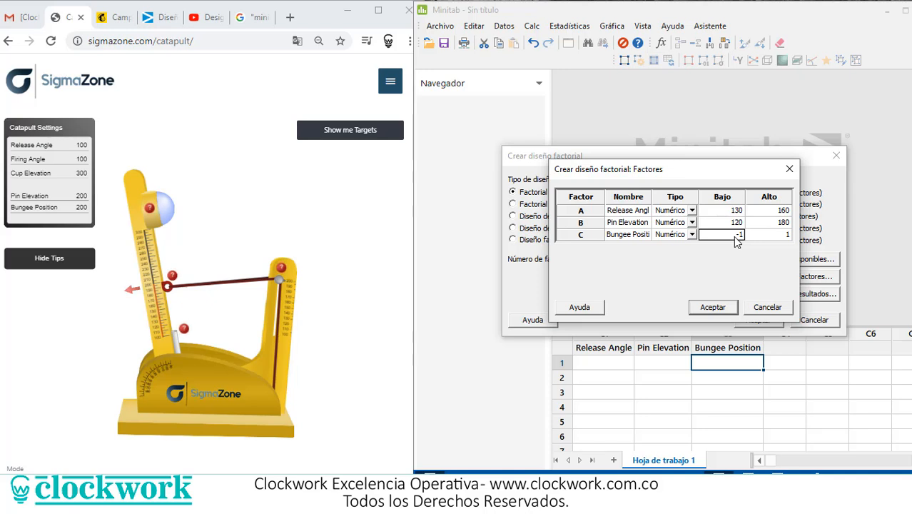
pyautogui.write('120')
pyautogui.press('Tab')
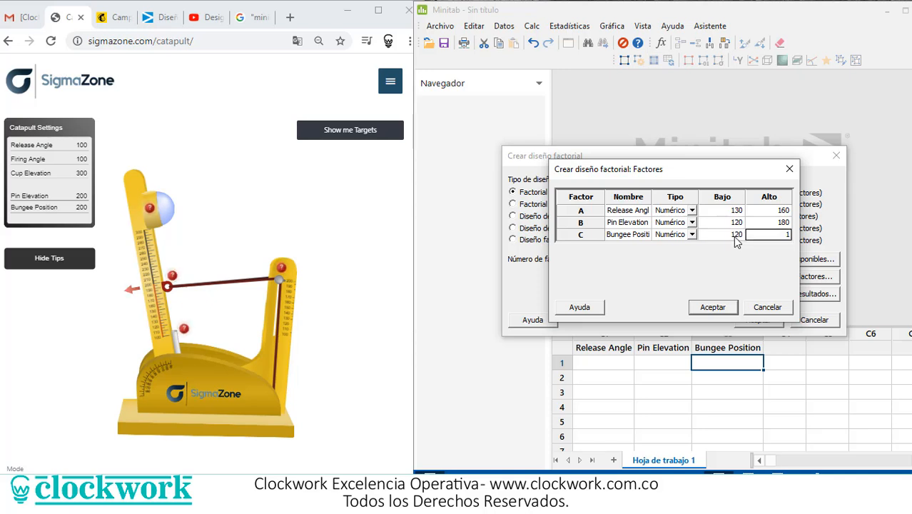
pyautogui.write('180')
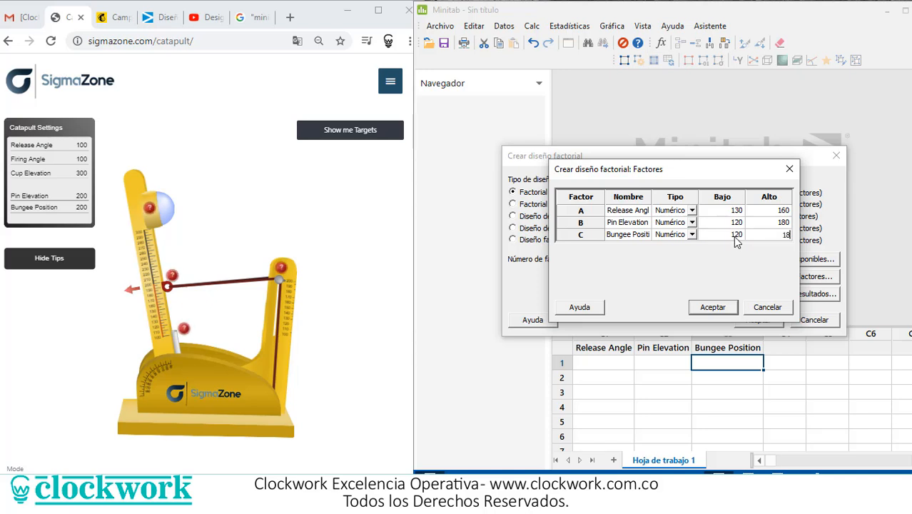
pyautogui.click(712, 308)
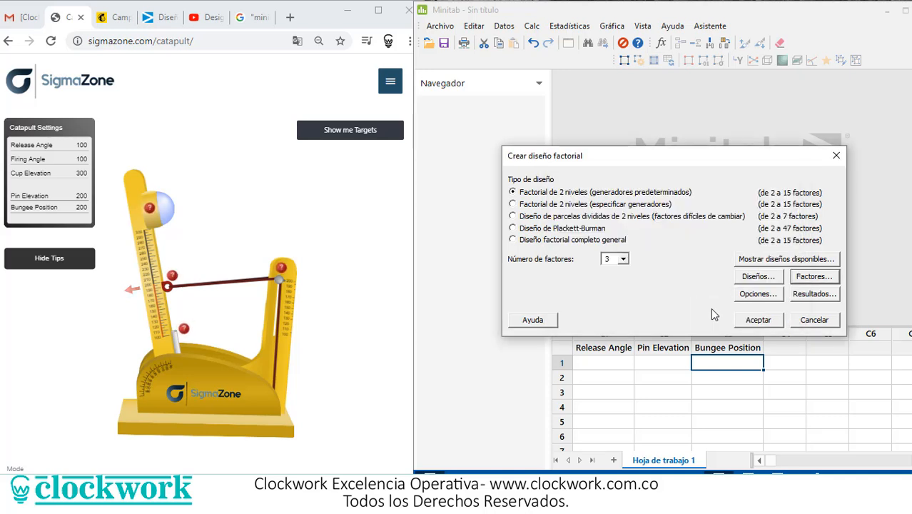
# - Turn off run randomization (Aleatorizar corridas) in the factorial design's options
pyautogui.click(758, 294)
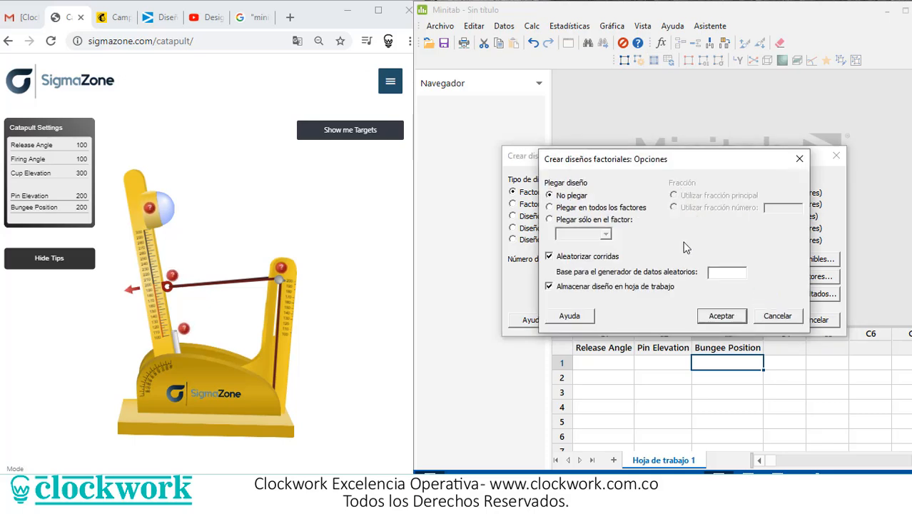
pyautogui.click(572, 263)
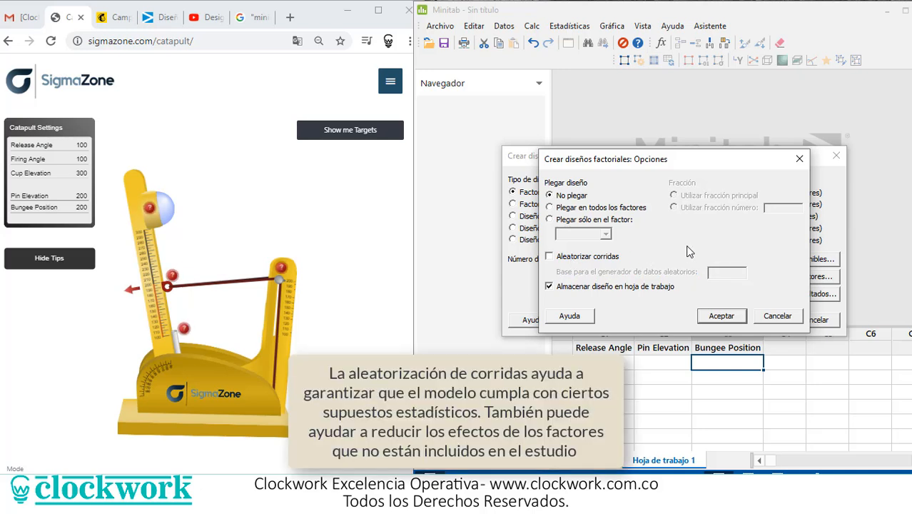
pyautogui.click(720, 315)
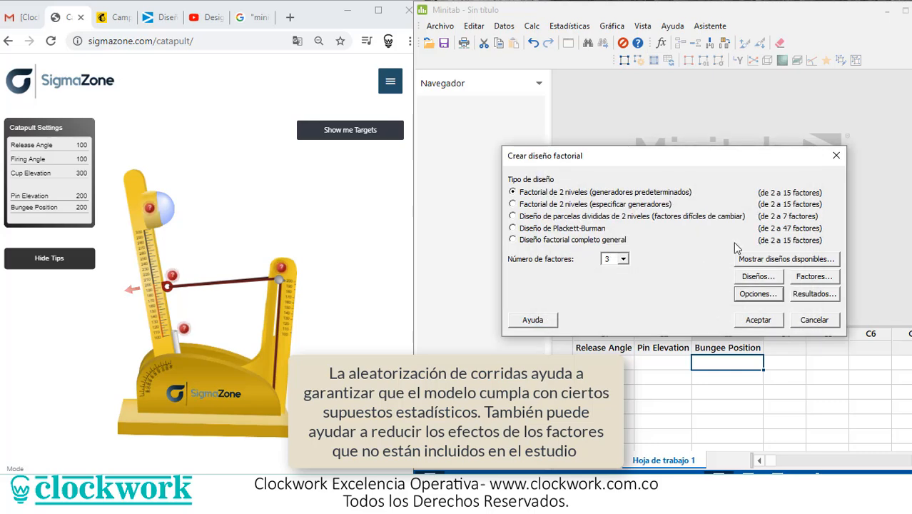
# - Accept the summary and alias table output (Tabla de resumen, tabla de alias) and generate the factorial design
pyautogui.click(811, 297)
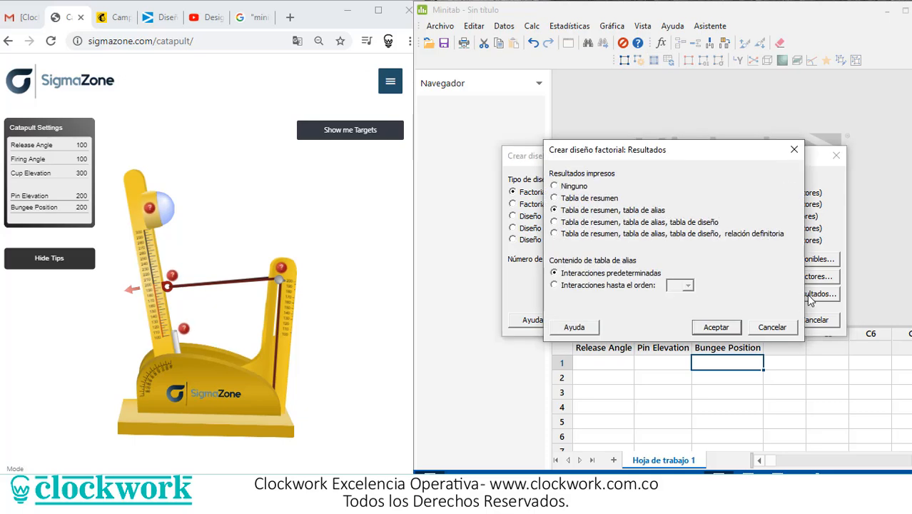
pyautogui.click(717, 328)
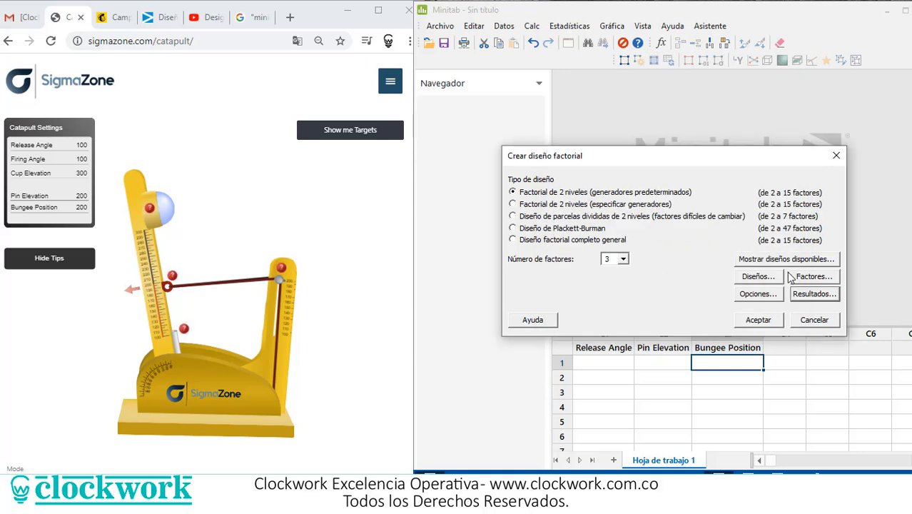
pyautogui.click(758, 320)
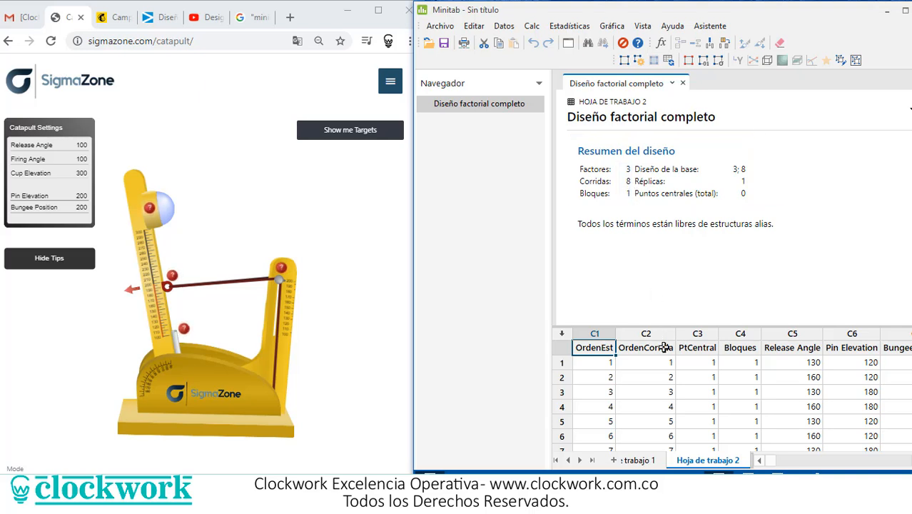
# - Examine the columns of the generated design worksheet, from run order through the three factor settings
pyautogui.click(658, 370)
pyautogui.press('Right')
pyautogui.press('Right')
pyautogui.press('Right')
pyautogui.press('Right')
pyautogui.press('Right')
pyautogui.press('Right')
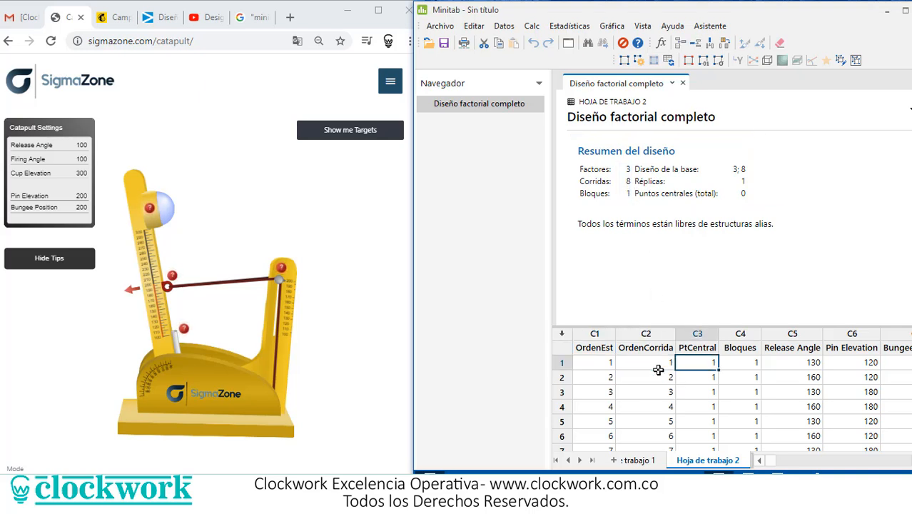
pyautogui.press('Left')
pyautogui.press('Left')
pyautogui.press('Left')
pyautogui.press('Left')
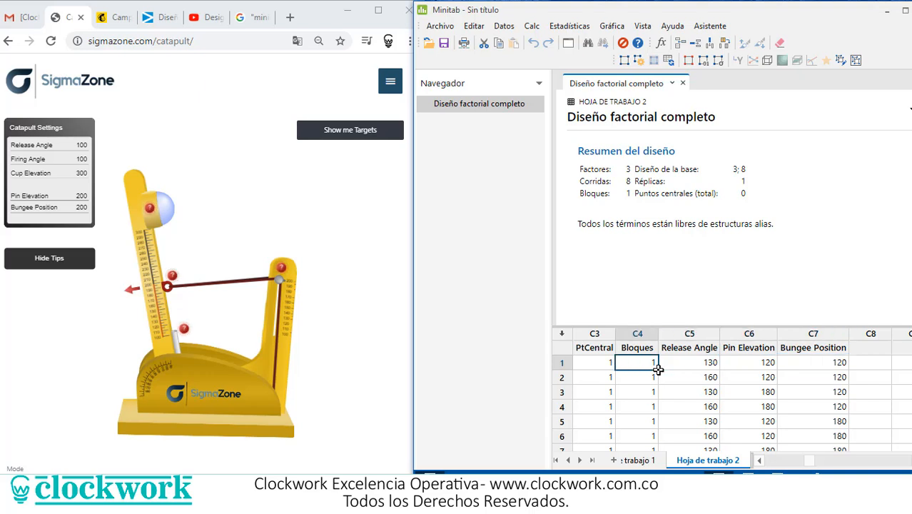
# - Examine how the Release Angle, Pin Elevation and Bungee Position levels combine across the first runs of the design worksheet
pyautogui.press('Right')
pyautogui.press('Right')
pyautogui.press('Right')
pyautogui.press('Left')
pyautogui.press('Left')
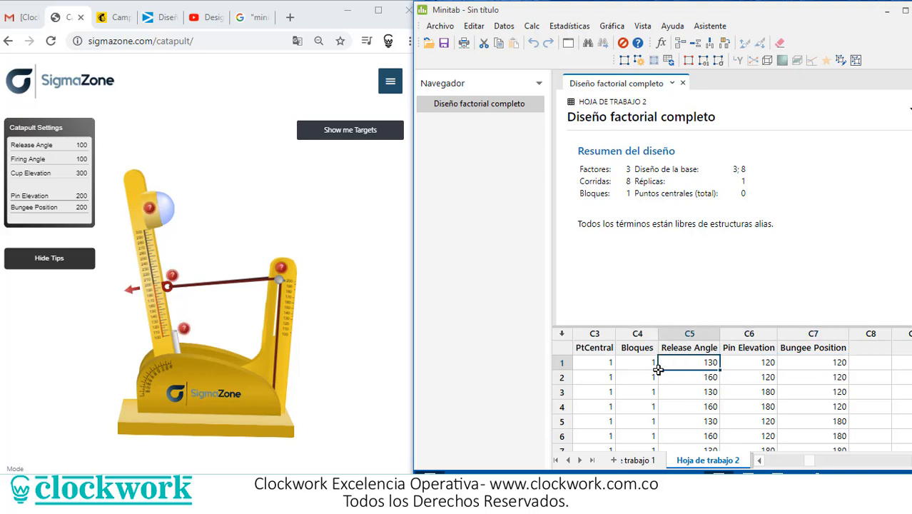
pyautogui.press('Down')
pyautogui.press('Up')
pyautogui.press('Right')
pyautogui.press('Right')
pyautogui.press('Down')
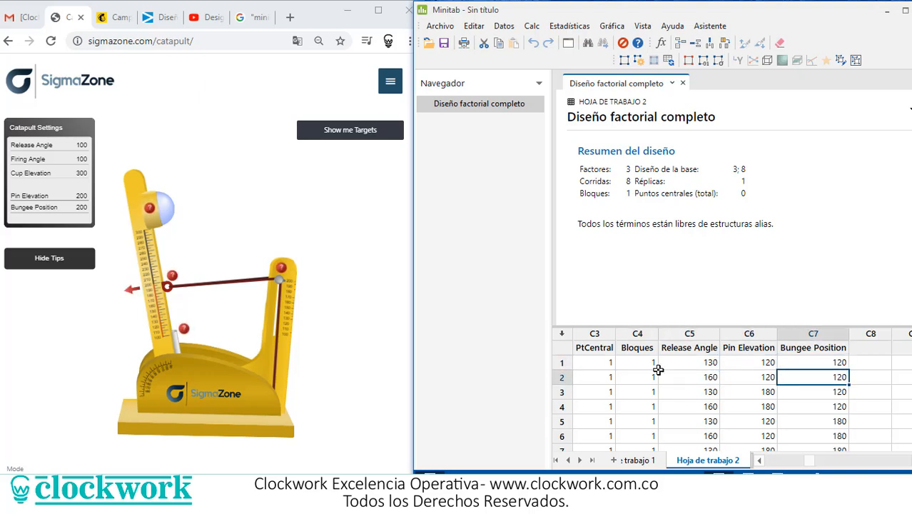
pyautogui.press('Up')
pyautogui.press('Left')
pyautogui.press('Left')
pyautogui.press('Right')
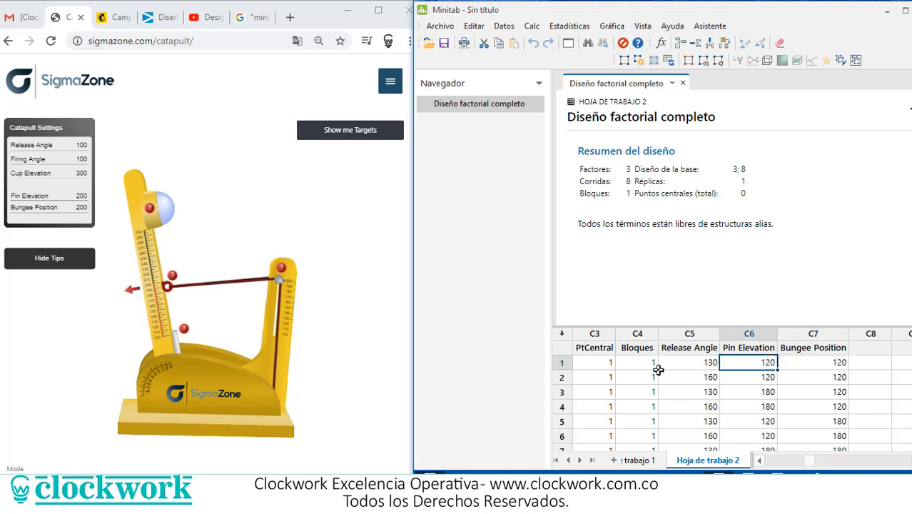
pyautogui.press('Right')
pyautogui.press('Down')
pyautogui.press('Left')
pyautogui.press('Left')
pyautogui.press('Down')
pyautogui.press('Down')
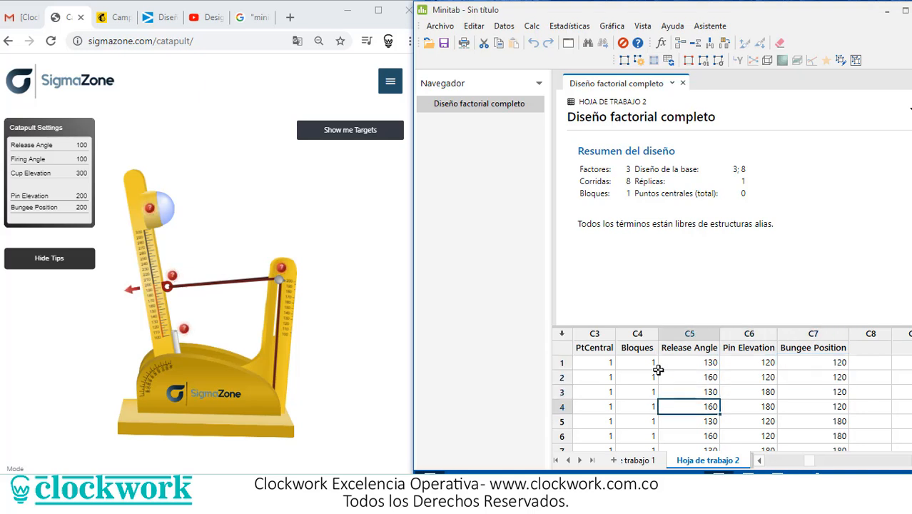
pyautogui.press('Down')
pyautogui.press('Down')
pyautogui.press('Up')
pyautogui.press('Up')
pyautogui.press('Up')
pyautogui.press('Up')
pyautogui.press('Up')
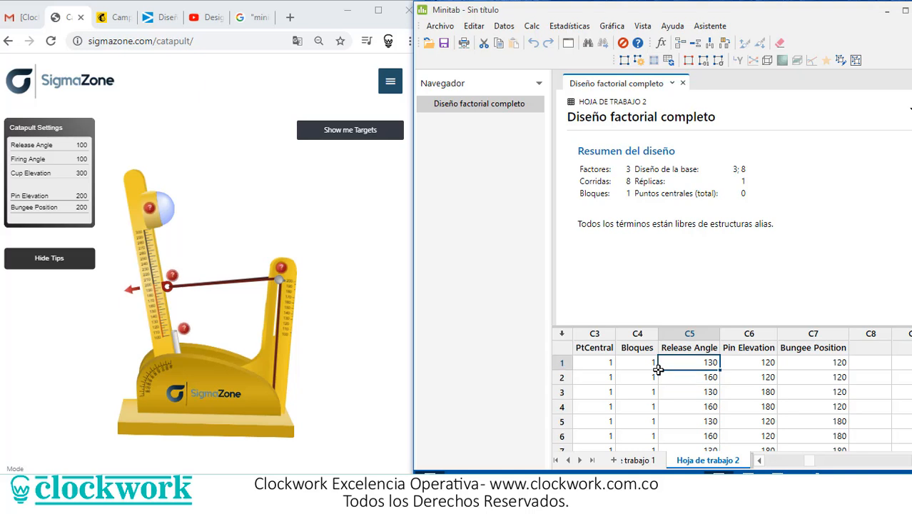
# - Name the empty worksheet column C8, right after Bungee Position, "Distancia" to hold the response
pyautogui.press('Up')
pyautogui.press('Right')
pyautogui.press('Right')
pyautogui.press('Right')
pyautogui.press('Right')
pyautogui.press('Right')
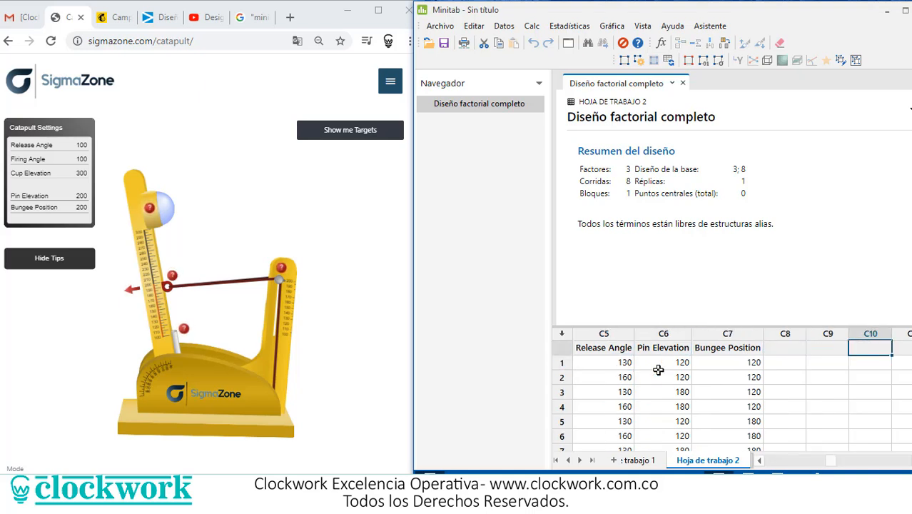
pyautogui.press('Left')
pyautogui.press('Left')
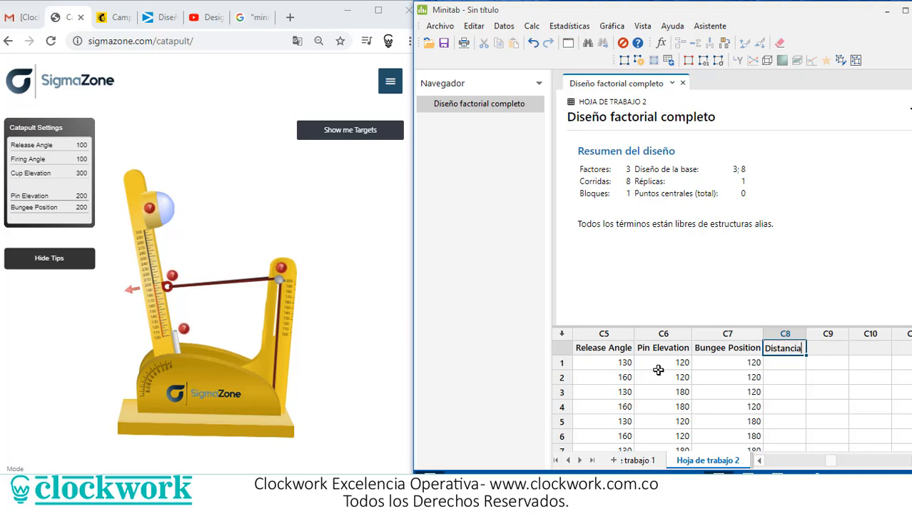
pyautogui.press('Return')
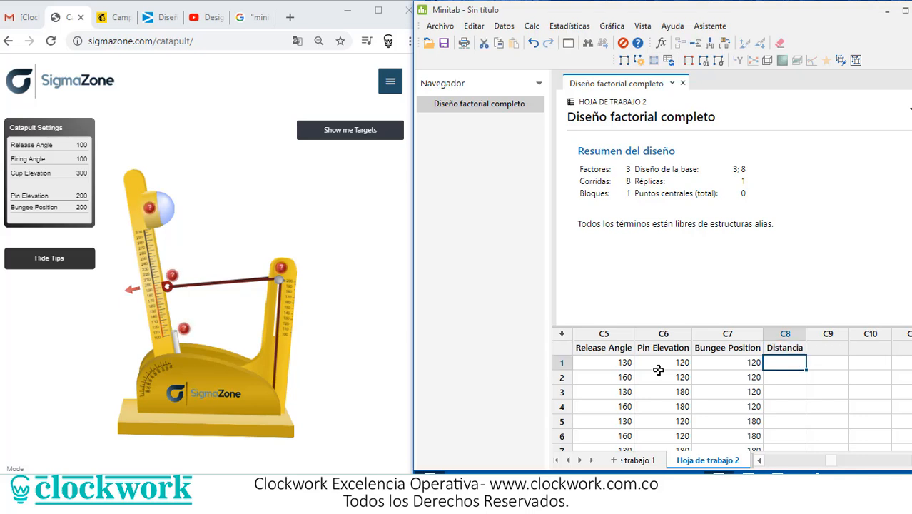
# - Review run 1's factor settings and return to its empty Distancia cell
pyautogui.press('Left')
pyautogui.press('Left')
pyautogui.press('Left')
pyautogui.press('Left')
pyautogui.press('Left')
pyautogui.press('Left')
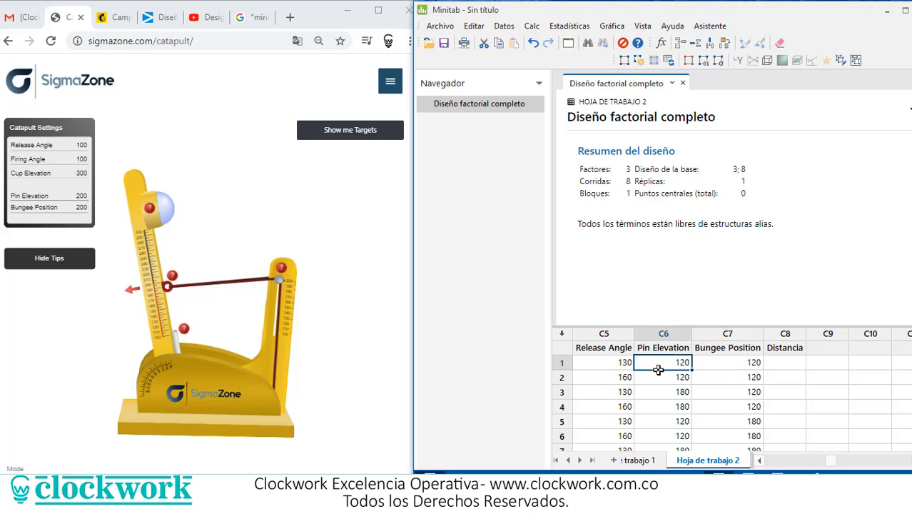
pyautogui.press('Right')
pyautogui.press('Right')
pyautogui.press('Right')
pyautogui.press('Right')
pyautogui.press('Right')
pyautogui.press('Right')
pyautogui.press('Right')
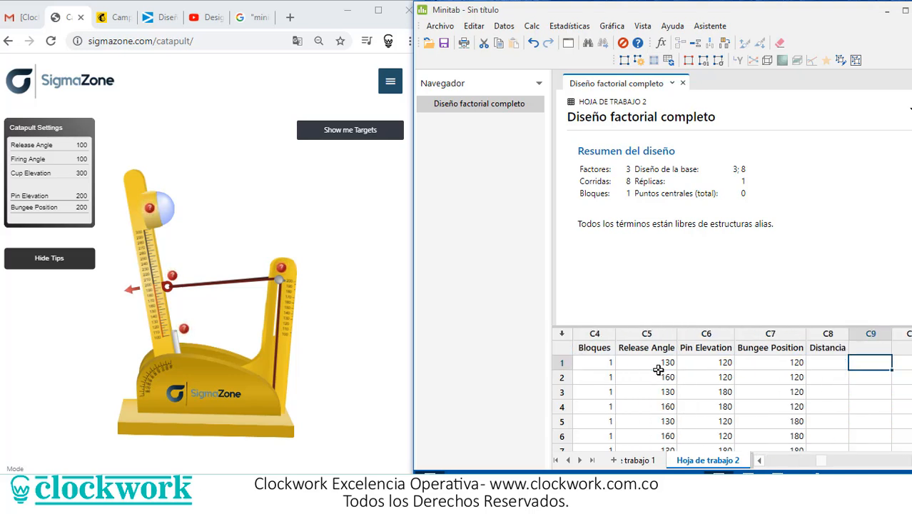
pyautogui.press('Left')
pyautogui.press('Left')
pyautogui.press('Left')
pyautogui.press('Left')
pyautogui.press('Right')
pyautogui.press('Right')
pyautogui.press('Right')
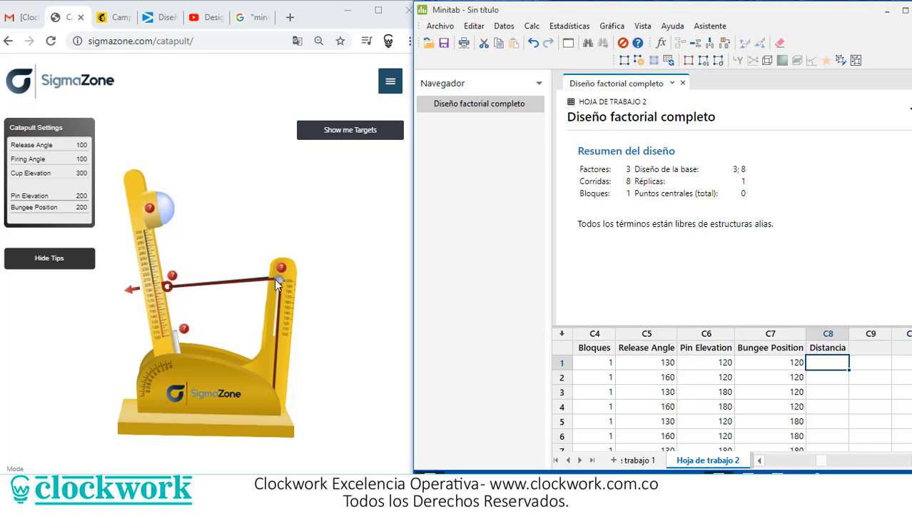
# - Fire the SigmaZone browser catapult at release angle 130, pin elevation 120 and bungee position 120, and record 115 as run 1's Distancia in Minitab
pyautogui.moveTo(276, 280); pyautogui.dragTo(283, 329)
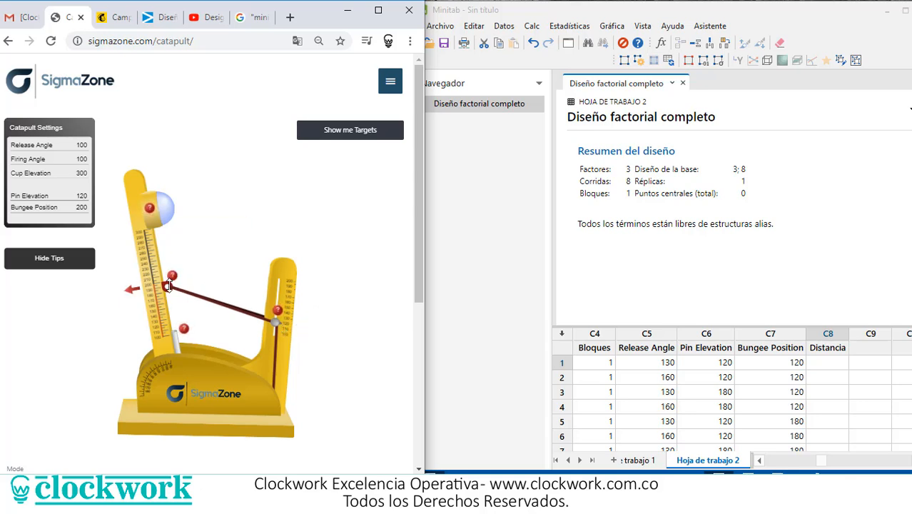
pyautogui.moveTo(167, 287); pyautogui.dragTo(173, 337)
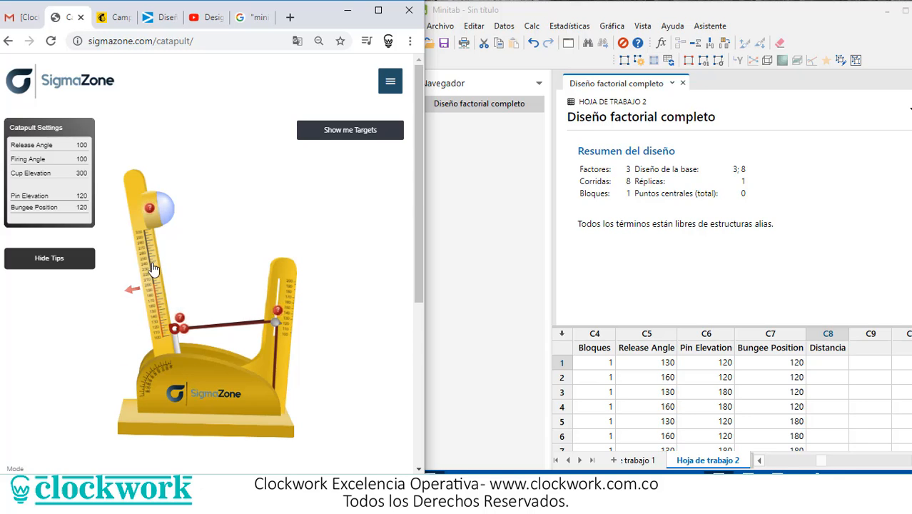
pyautogui.moveTo(154, 268); pyautogui.dragTo(99, 309)
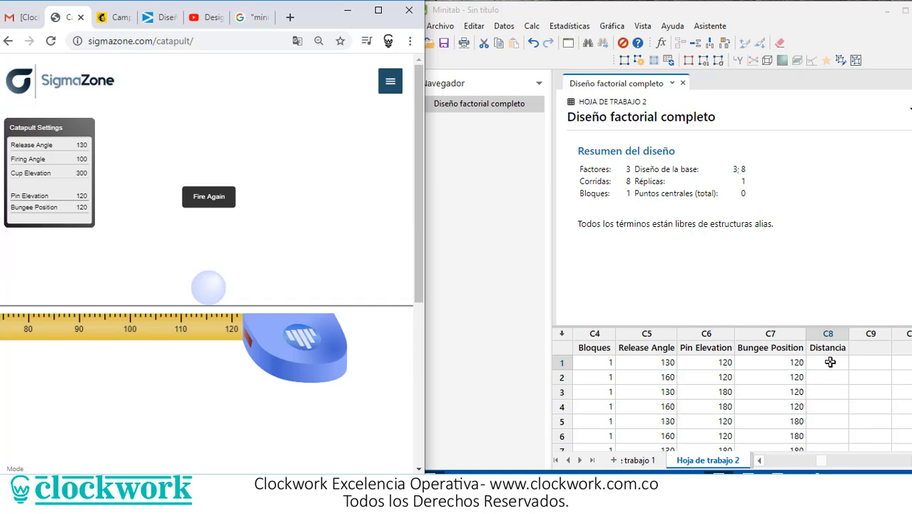
pyautogui.click(830, 362)
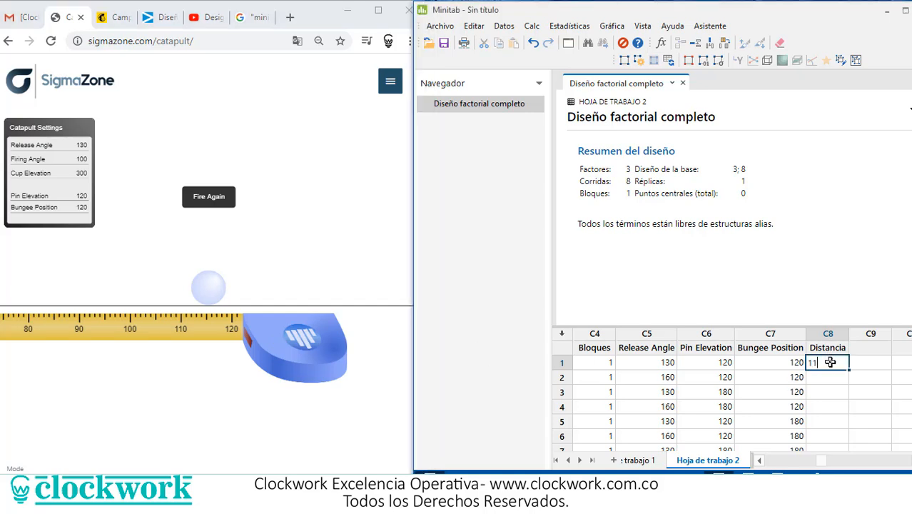
pyautogui.write('115')
pyautogui.press('Return')
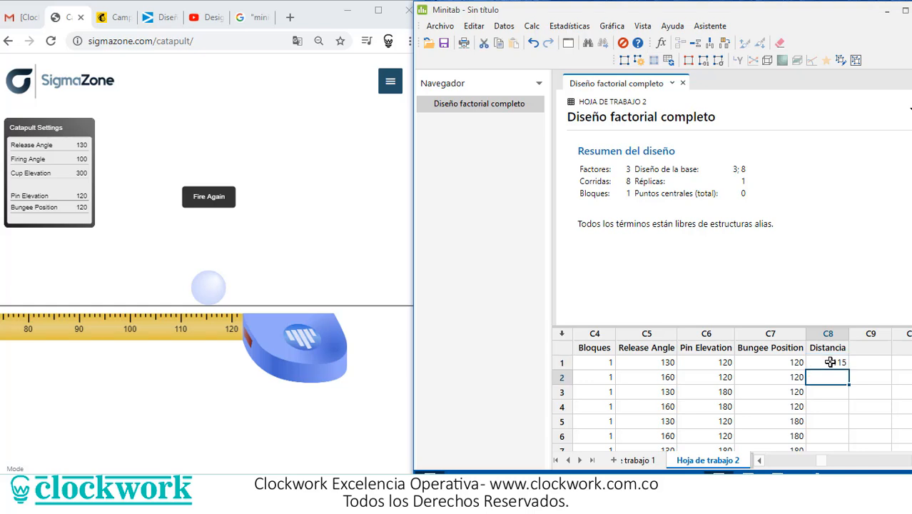
# - Fire the catapult again at release angle 160, pin elevation 120 and bungee position 120, and record 192 as run 2's Distancia in Minitab
pyautogui.click(213, 203)
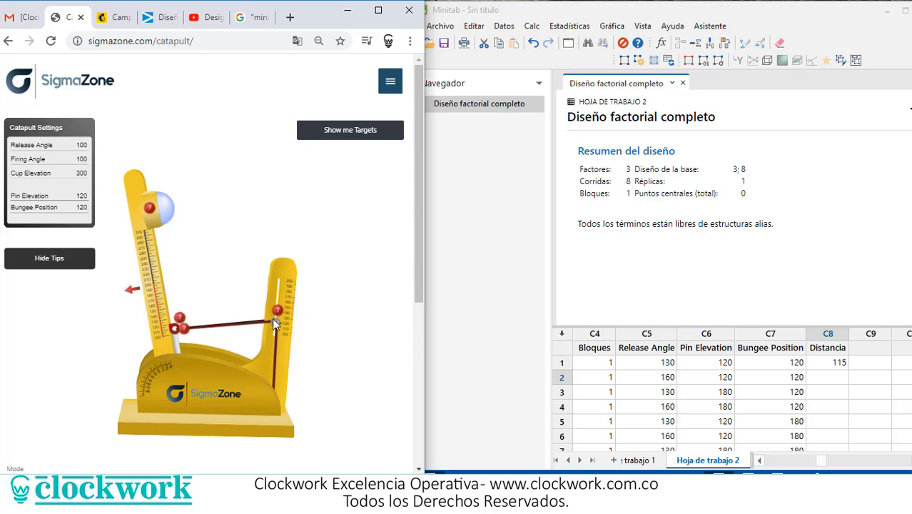
pyautogui.moveTo(277, 322)
pyautogui.moveTo(148, 276); pyautogui.dragTo(83, 367)
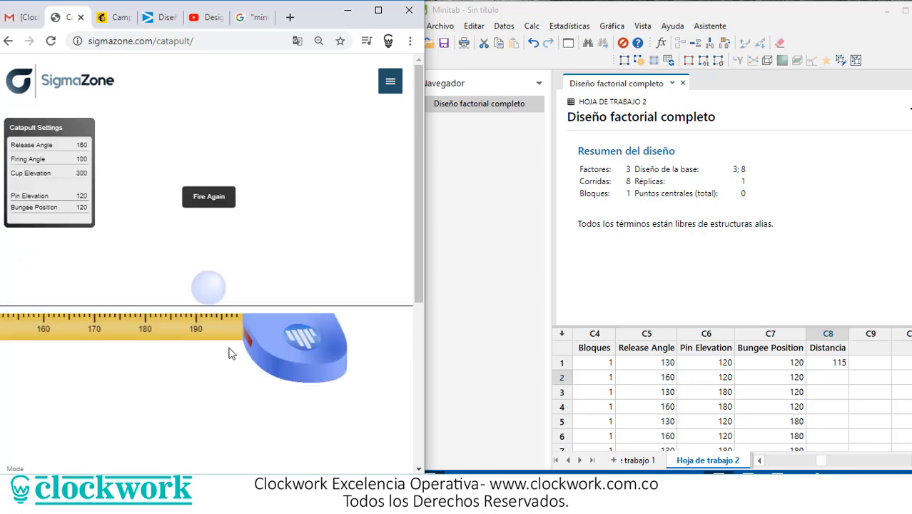
pyautogui.click(833, 376)
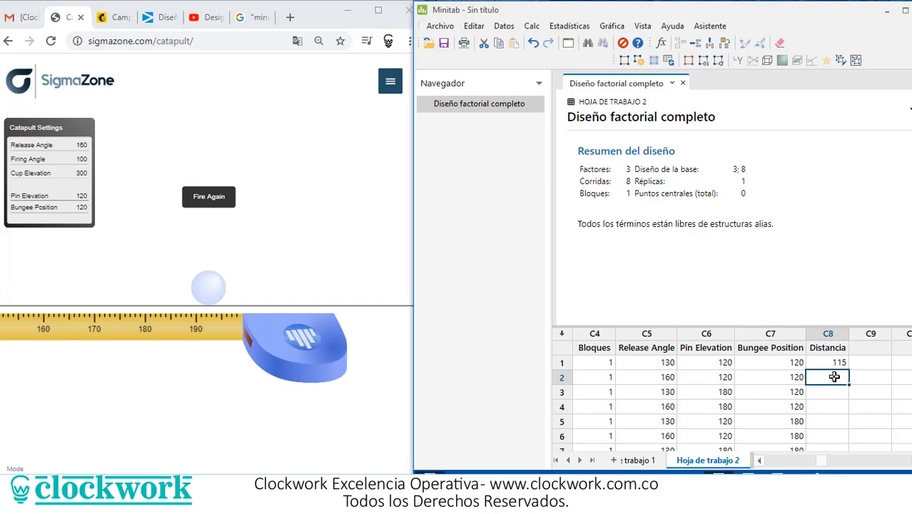
pyautogui.write('192')
pyautogui.press('Return')
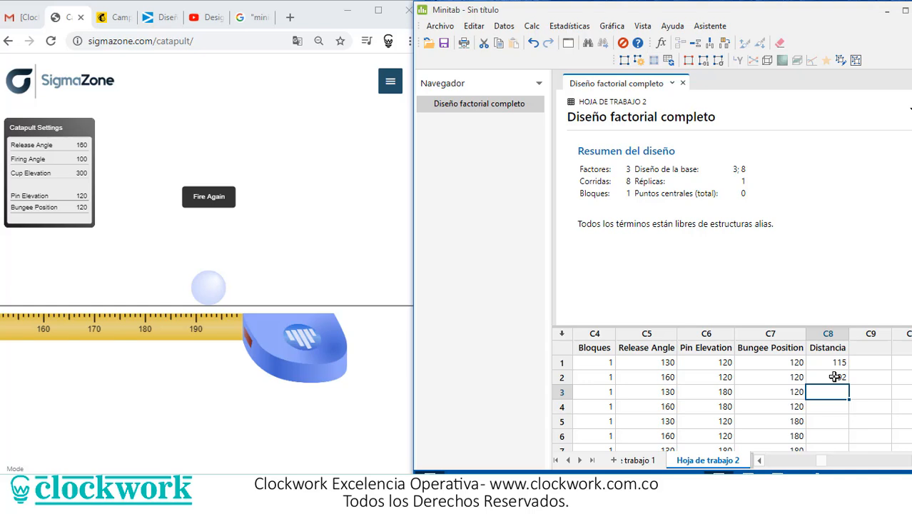
pyautogui.click(835, 377)
pyautogui.press('Left')
pyautogui.press('Right')
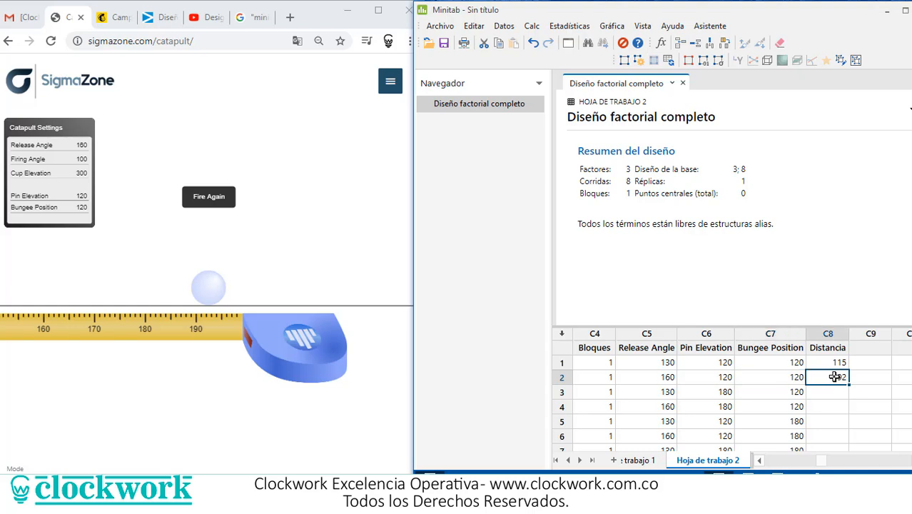
pyautogui.press('Down')
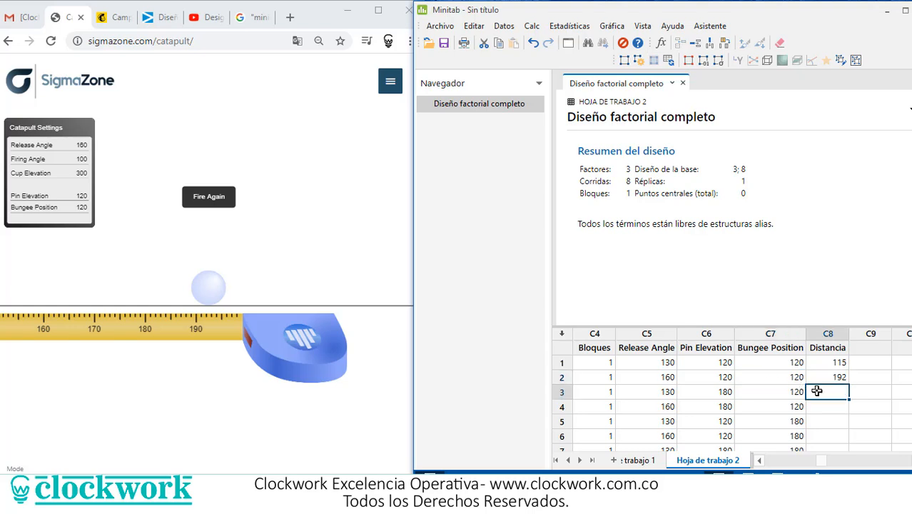
pyautogui.press('Left')
pyautogui.press('Right')
# - Fire the catapult at release angle 130, pin elevation 180 and bungee position 120, and record 147 as run 3's Distancia in Minitab
pyautogui.click(203, 205)
pyautogui.moveTo(276, 322); pyautogui.dragTo(280, 290)
pyautogui.moveTo(151, 265); pyautogui.dragTo(103, 316)
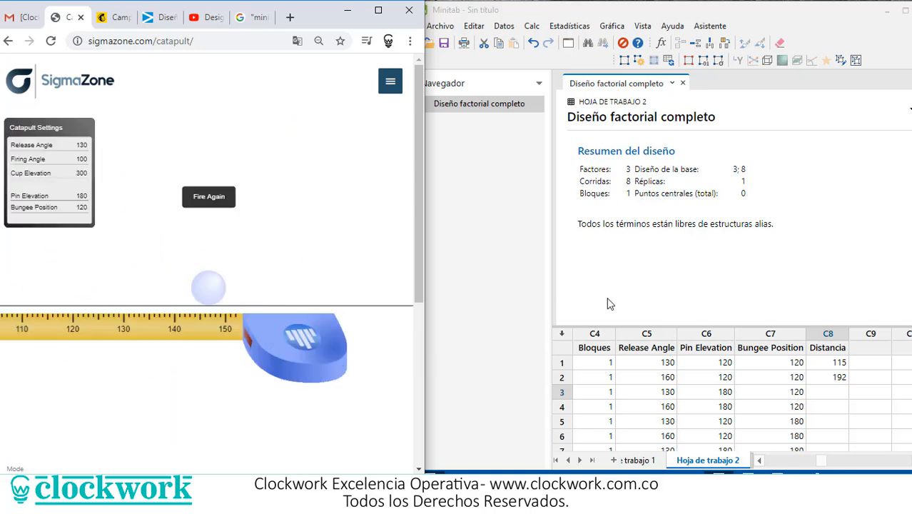
pyautogui.click(828, 392)
pyautogui.write('147')
pyautogui.press('Return')
# - Fire the catapult at release angle 160, pin elevation 180 and bungee position 120, and record 246 as run 4's Distancia in Minitab
pyautogui.click(219, 206)
pyautogui.moveTo(153, 274); pyautogui.dragTo(65, 361)
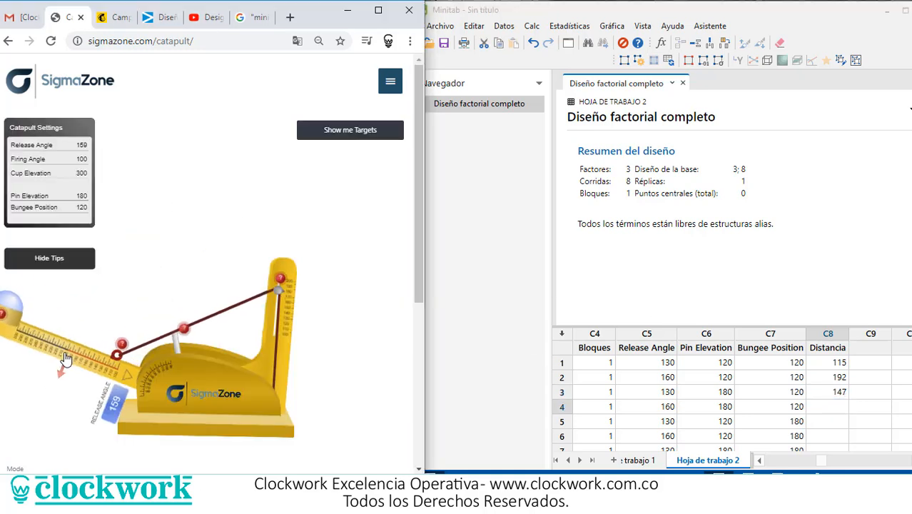
pyautogui.click(839, 406)
pyautogui.write('246')
pyautogui.press('Return')
# - Fire the catapult at release angle 130, pin elevation 120 and bungee position 180, and record 149 as run 5's Distancia in Minitab
pyautogui.click(228, 205)
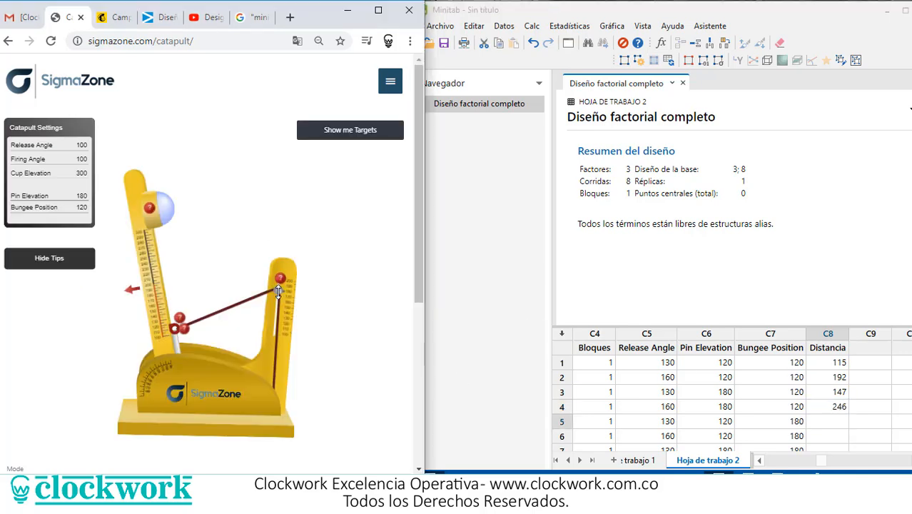
pyautogui.moveTo(278, 291); pyautogui.dragTo(277, 322)
pyautogui.moveTo(176, 325); pyautogui.dragTo(101, 314)
pyautogui.write('149')
pyautogui.press('Return')
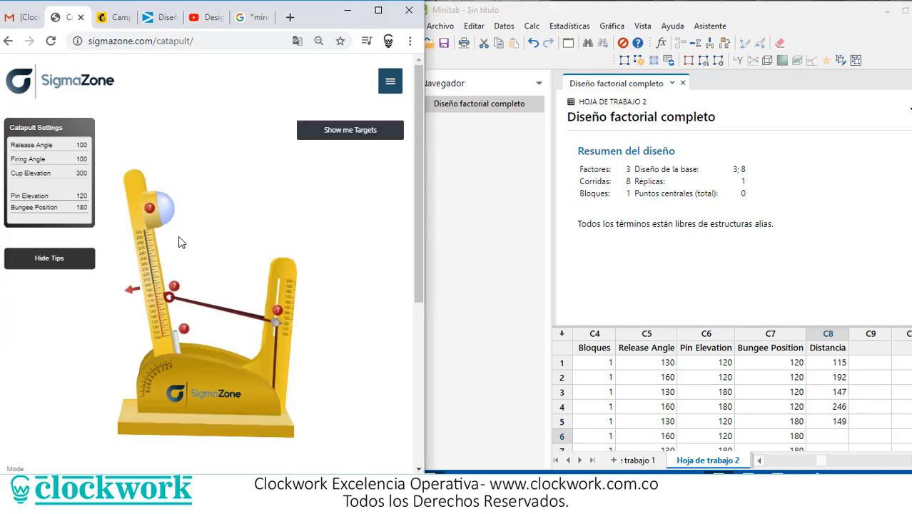
# - Fire the catapult at release angle 160, pin elevation 120 and bungee position 180, and record 248 as run 6's Distancia in Minitab
pyautogui.moveTo(276, 304)
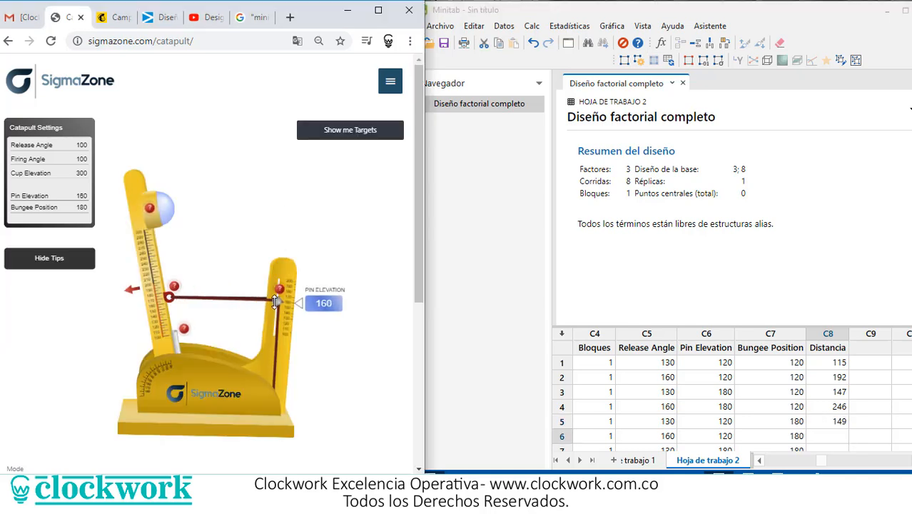
pyautogui.moveTo(277, 304); pyautogui.dragTo(278, 322)
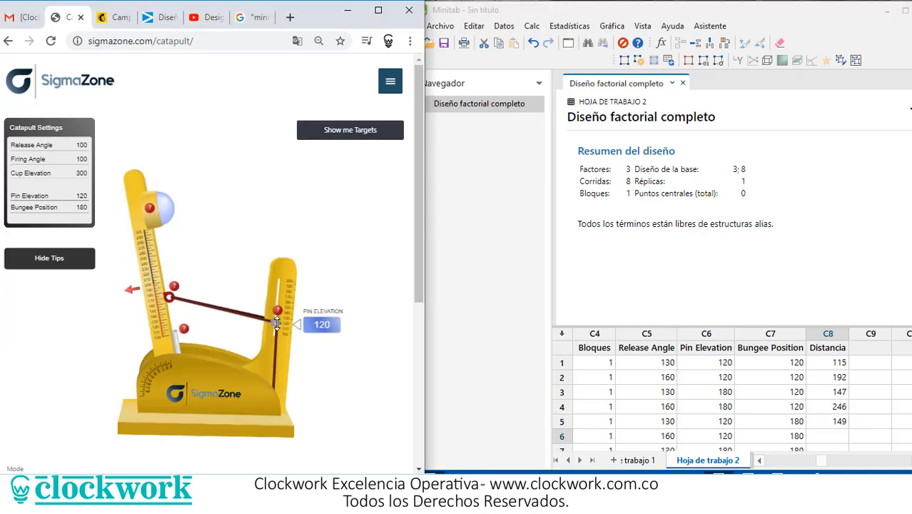
pyautogui.moveTo(150, 273); pyautogui.dragTo(37, 350)
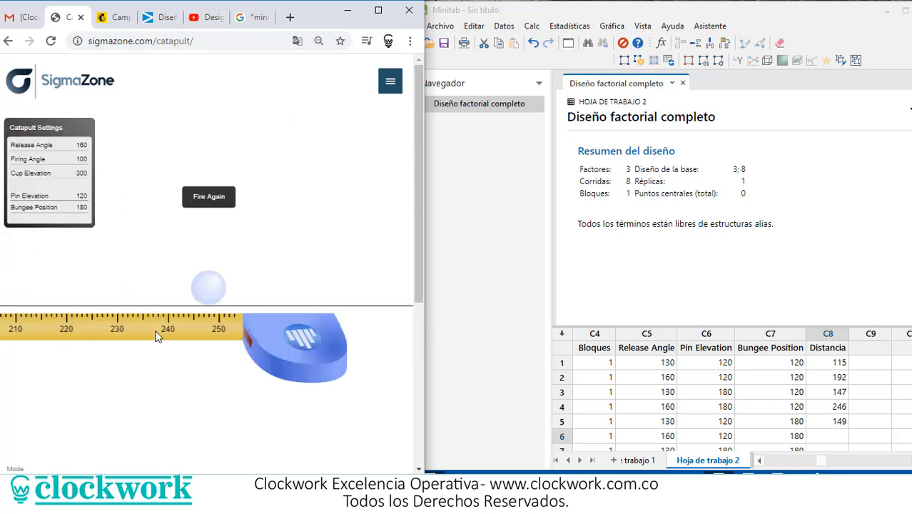
pyautogui.click(815, 434)
pyautogui.write('248')
pyautogui.press('Return')
# - Fire the catapult at release angle 130, pin elevation 180 and bungee position 180, and record 192 as run 7's Distancia in Minitab
pyautogui.click(206, 198)
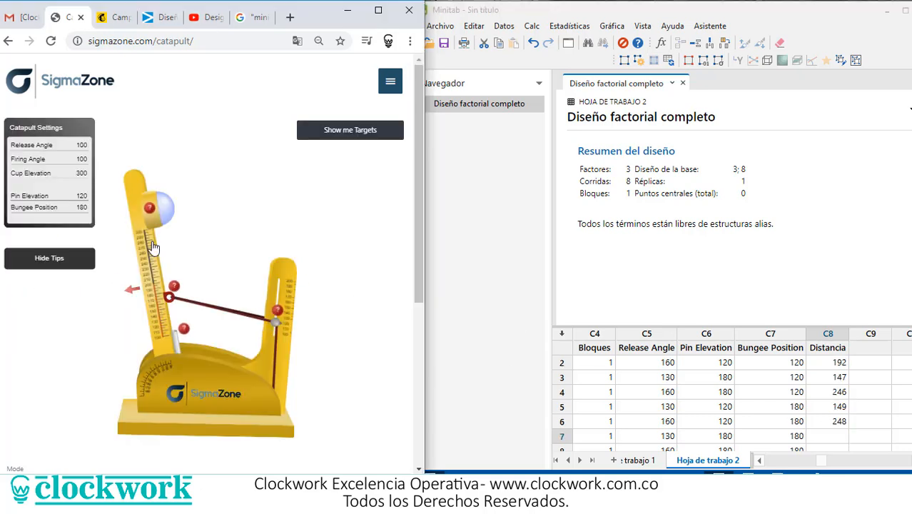
pyautogui.moveTo(277, 312); pyautogui.dragTo(277, 291)
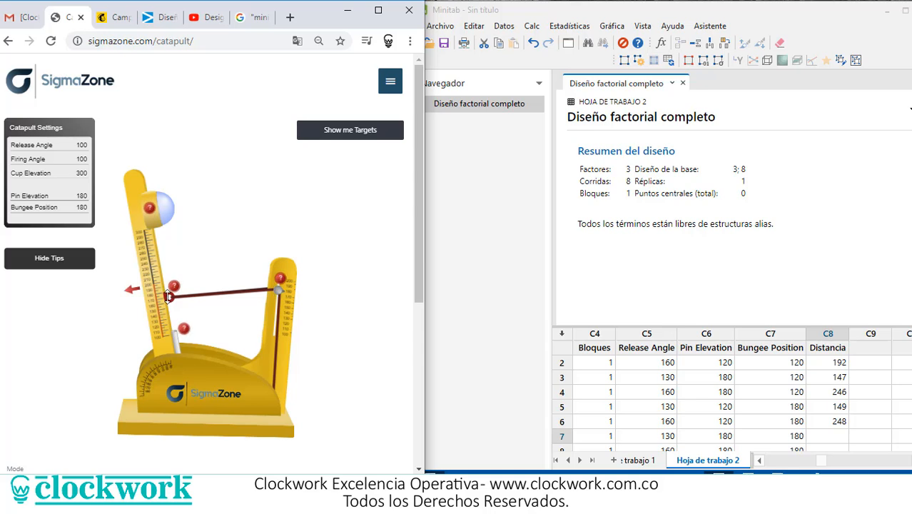
pyautogui.moveTo(149, 275); pyautogui.dragTo(77, 366)
pyautogui.click(830, 435)
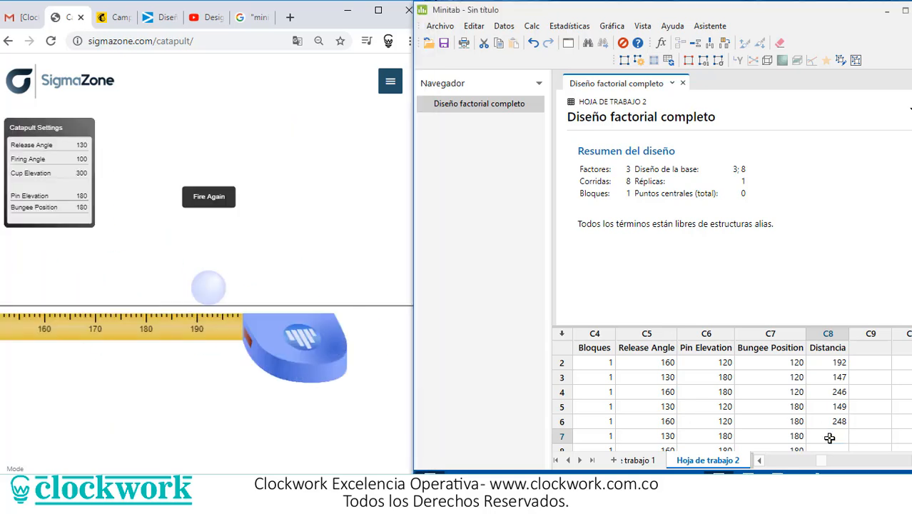
pyautogui.write('192')
pyautogui.press('Return')
# - Fire the catapult at release angle 160, pin elevation 180 and bungee position 180, and record 324 as run 8's Distancia in Minitab
pyautogui.click(205, 194)
pyautogui.moveTo(279, 291)
pyautogui.mouseDown()
pyautogui.moveTo(281, 300)
pyautogui.moveTo(279, 290)
pyautogui.mouseUp()
pyautogui.moveTo(148, 276); pyautogui.dragTo(68, 357)
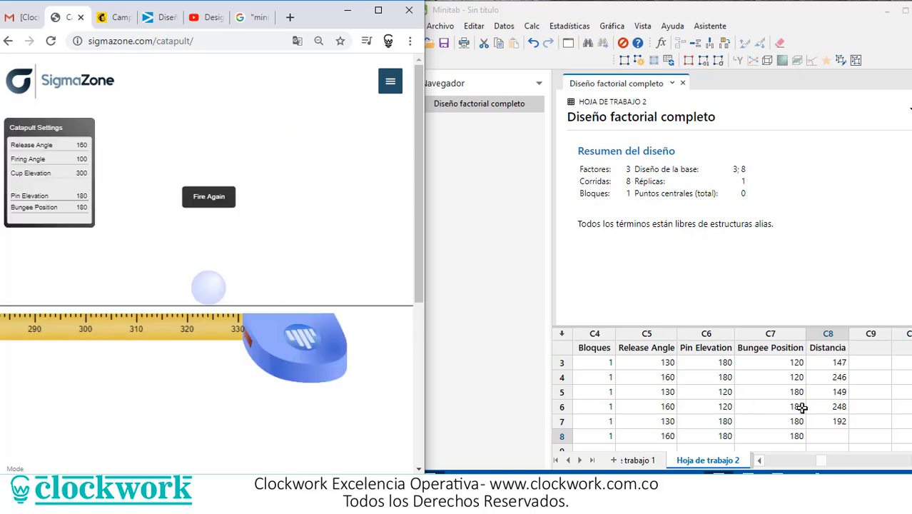
pyautogui.click(833, 437)
pyautogui.write('324')
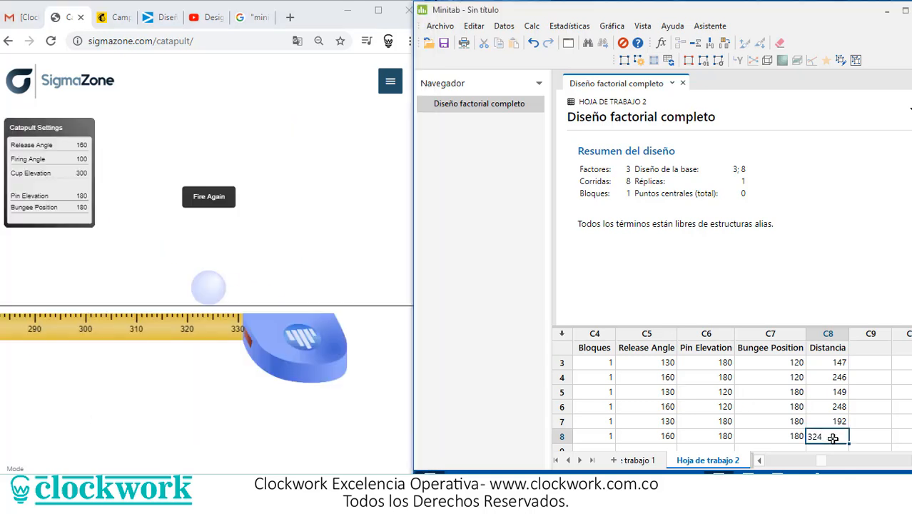
pyautogui.press('Return')
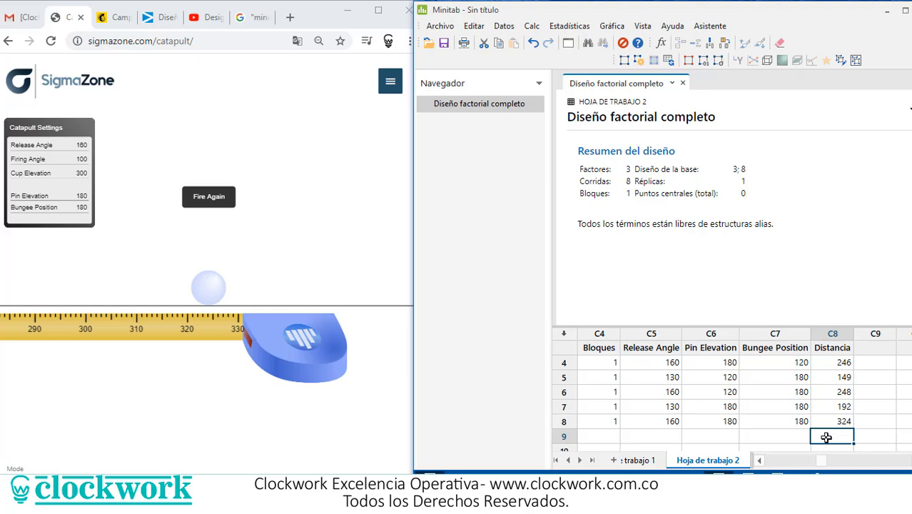
# - Reset the catapult for another shot and review the factor settings and recorded Distancia values across the Minitab design worksheet
pyautogui.click(222, 202)
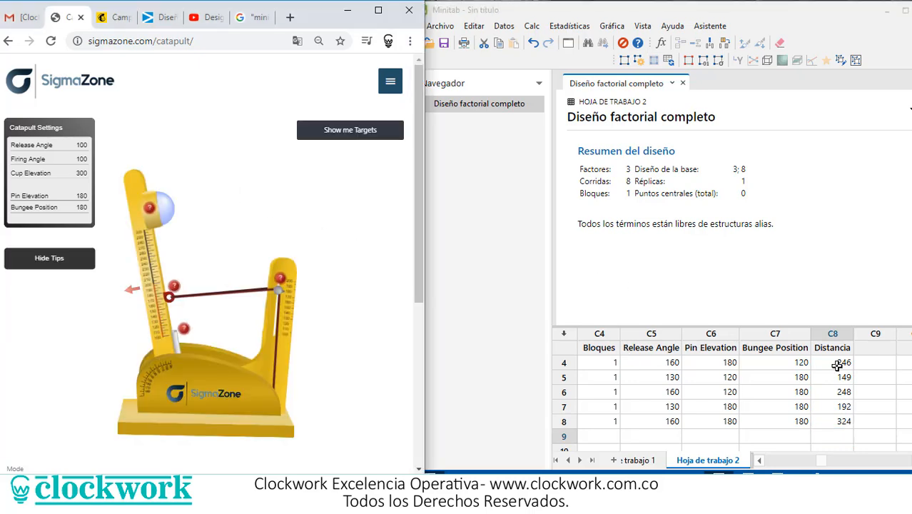
pyautogui.click(860, 422)
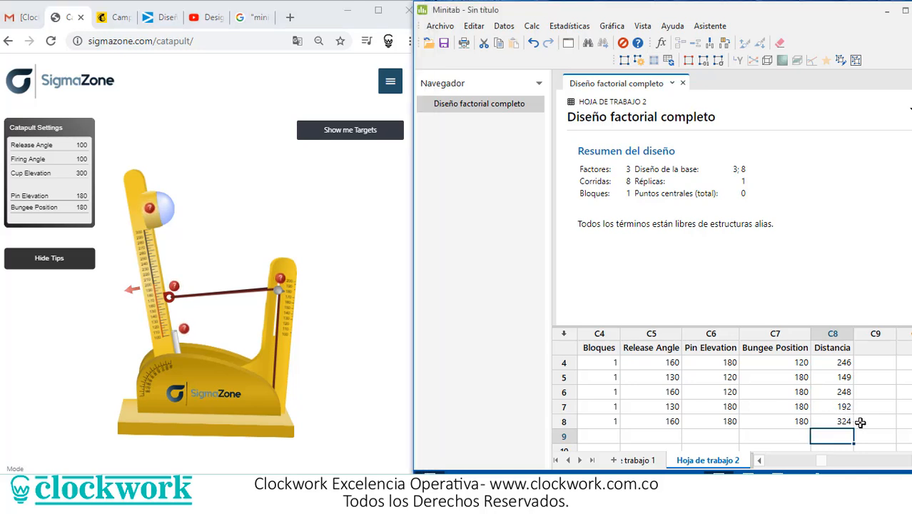
pyautogui.press('Up')
pyautogui.press('Left')
pyautogui.press('Left')
pyautogui.press('Left')
pyautogui.press('Left')
pyautogui.press('Left')
pyautogui.press('Left')
pyautogui.press('Left')
pyautogui.press('Left')
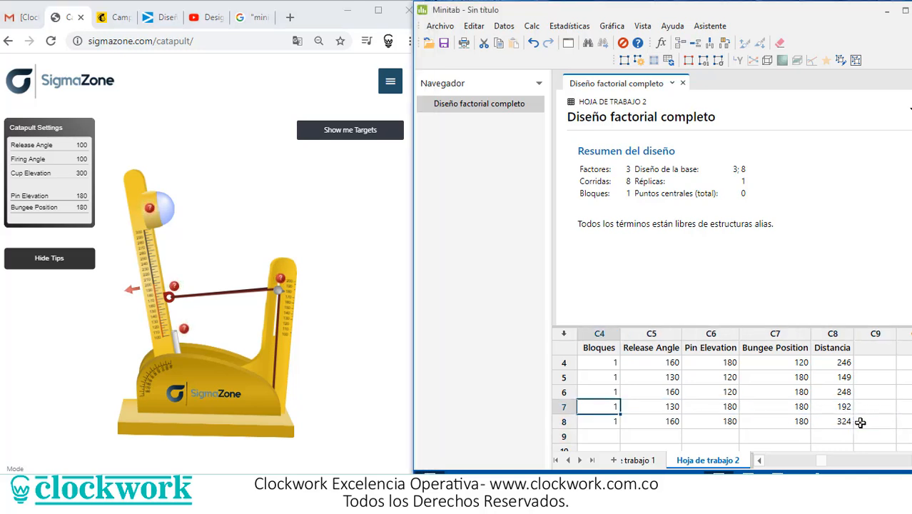
pyautogui.press('Right')
pyautogui.press('Right')
pyautogui.press('Right')
pyautogui.press('Right')
pyautogui.press('Right')
pyautogui.press('Right')
pyautogui.press('Right')
pyautogui.press('Right')
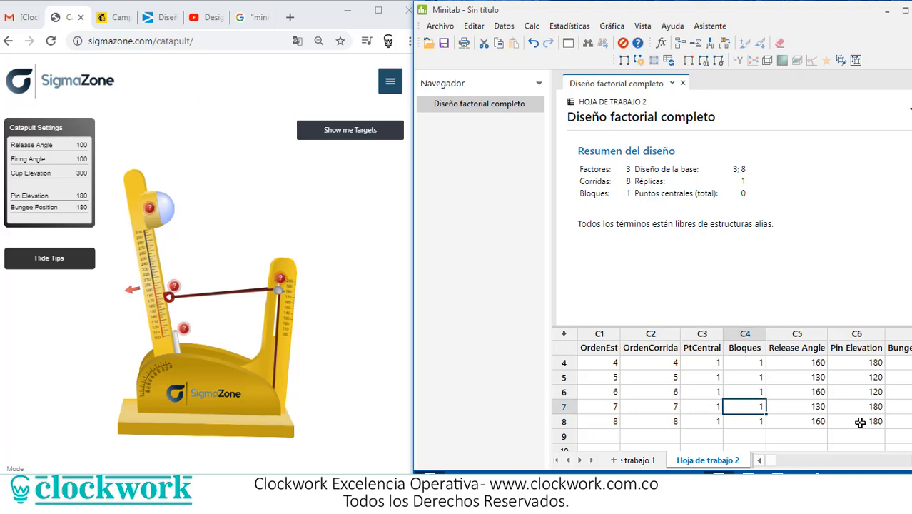
pyautogui.press('Left')
pyautogui.press('Left')
pyautogui.press('Left')
pyautogui.press('Right')
pyautogui.press('Right')
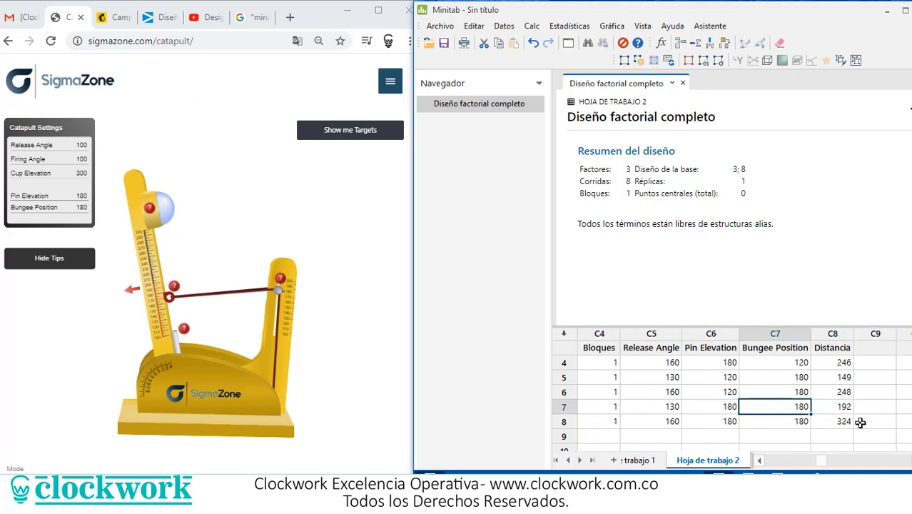
pyautogui.press('Up')
pyautogui.press('Up')
pyautogui.press('Up')
pyautogui.press('Up')
pyautogui.press('Up')
pyautogui.press('Up')
pyautogui.press('Up')
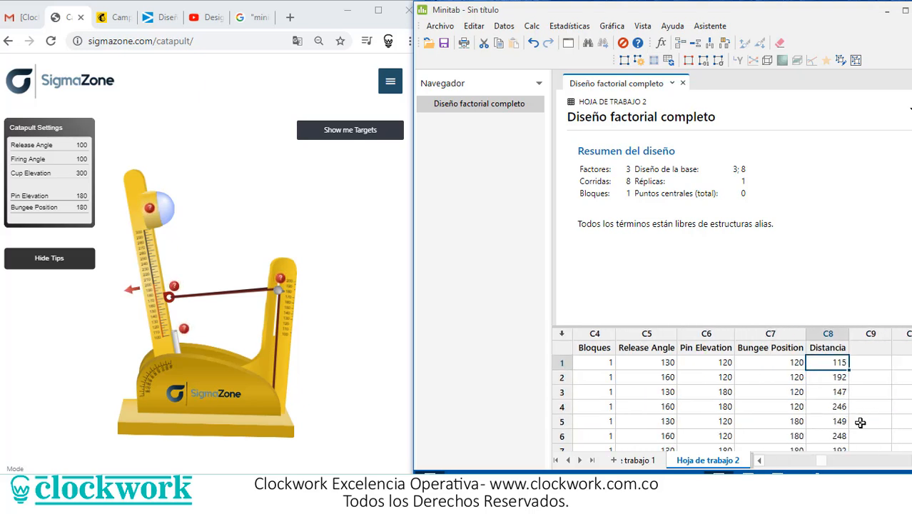
pyautogui.press('Down')
pyautogui.press('Down')
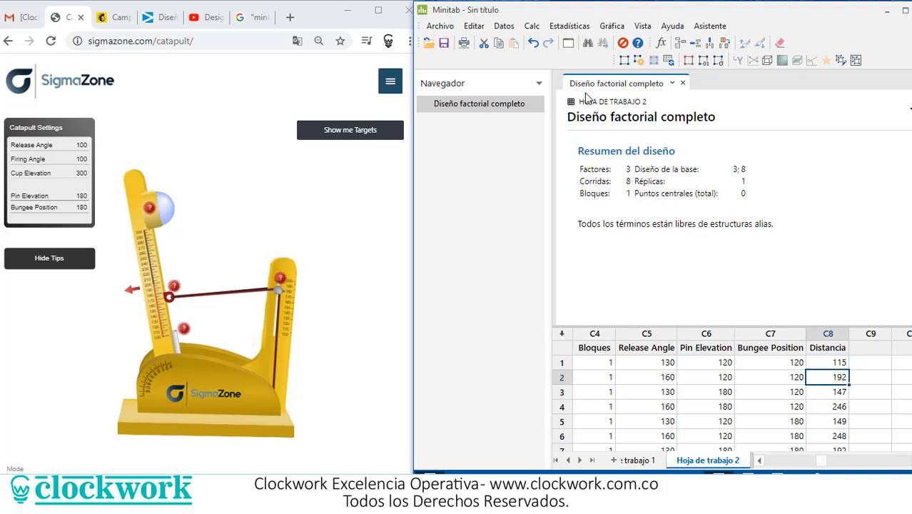
# - Analyze the factorial design with Distancia as the response, keeping the default options and the Pareto effects chart
pyautogui.click(570, 28)
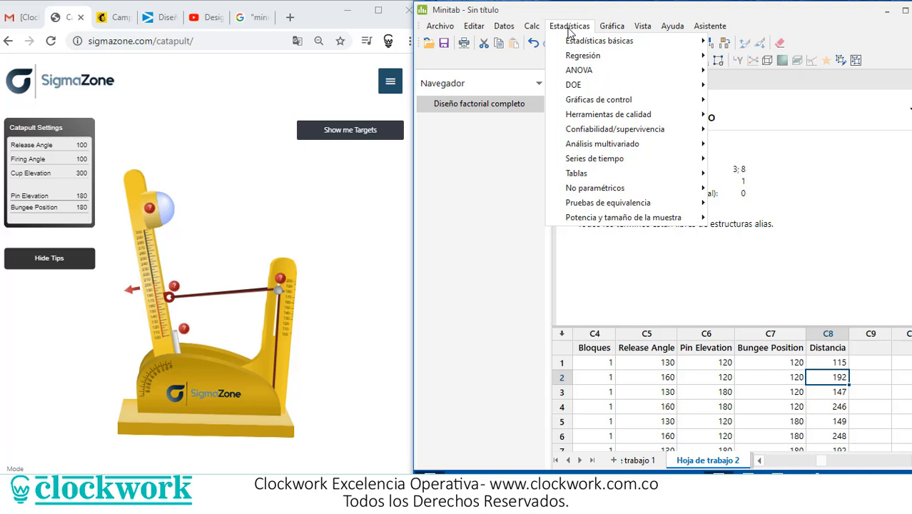
pyautogui.moveTo(644, 85)
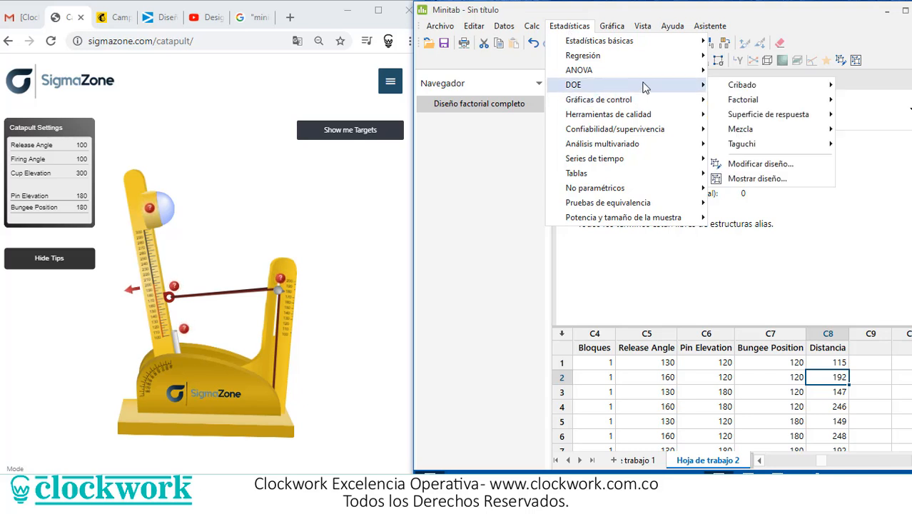
pyautogui.moveTo(743, 102)
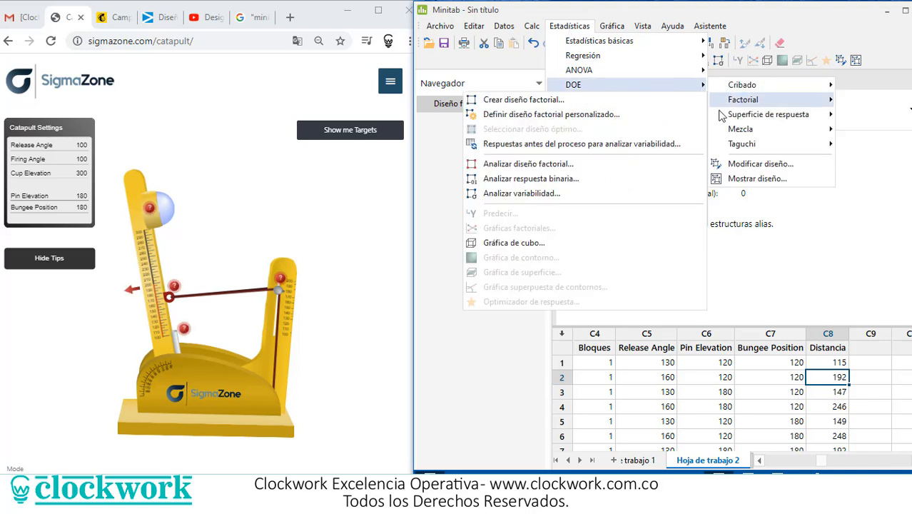
pyautogui.click(592, 172)
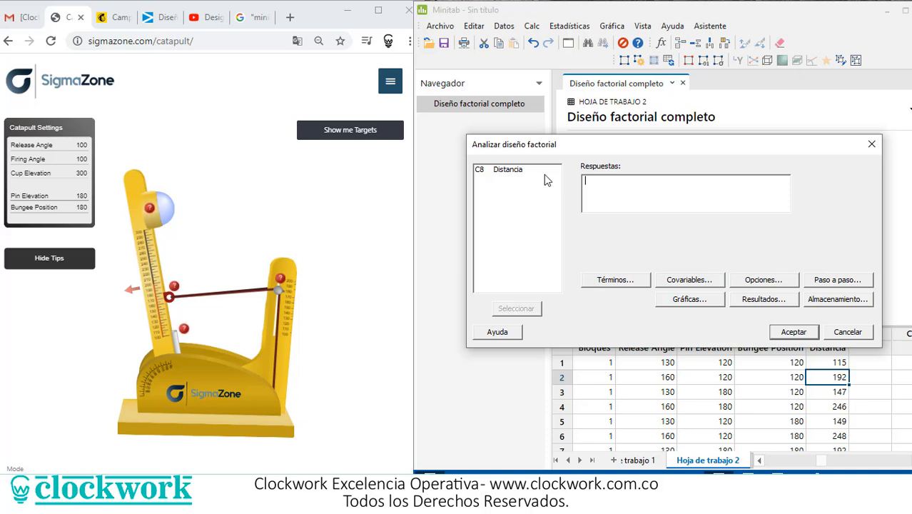
pyautogui.doubleClick(515, 174)
pyautogui.click(750, 285)
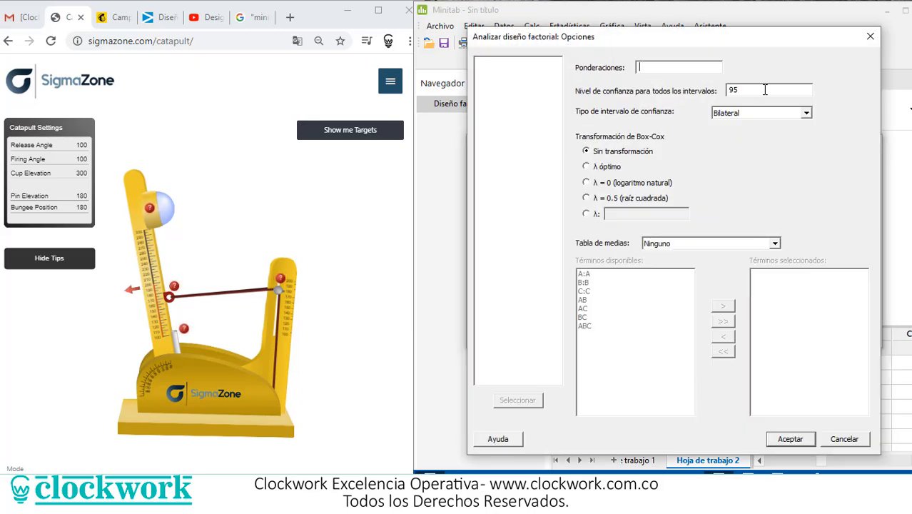
pyautogui.click(870, 37)
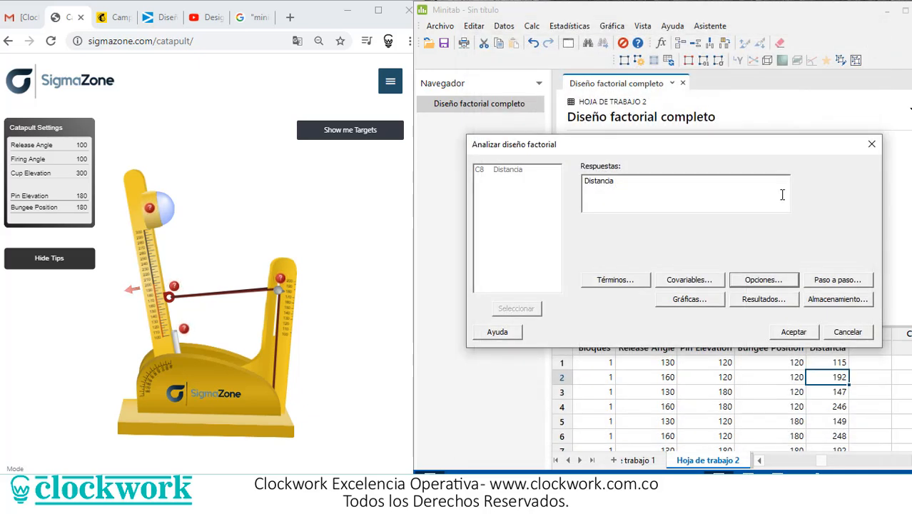
pyautogui.click(686, 299)
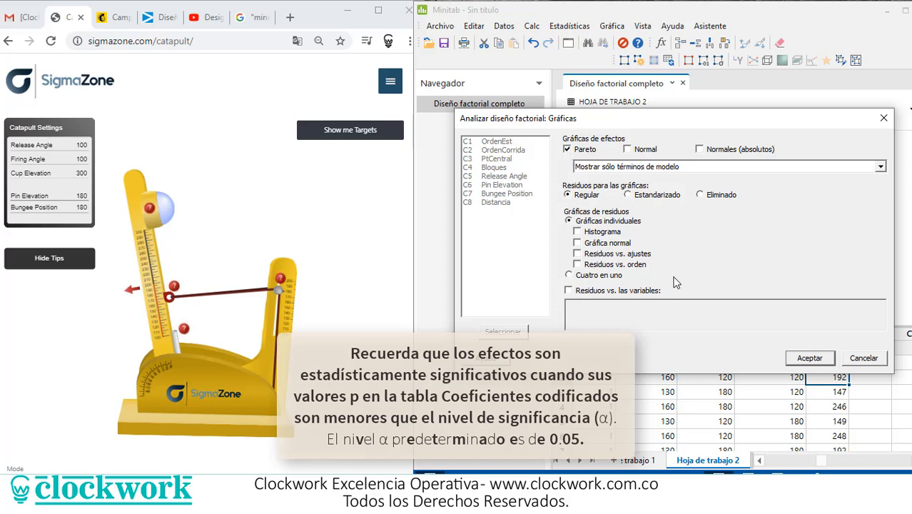
pyautogui.click(804, 358)
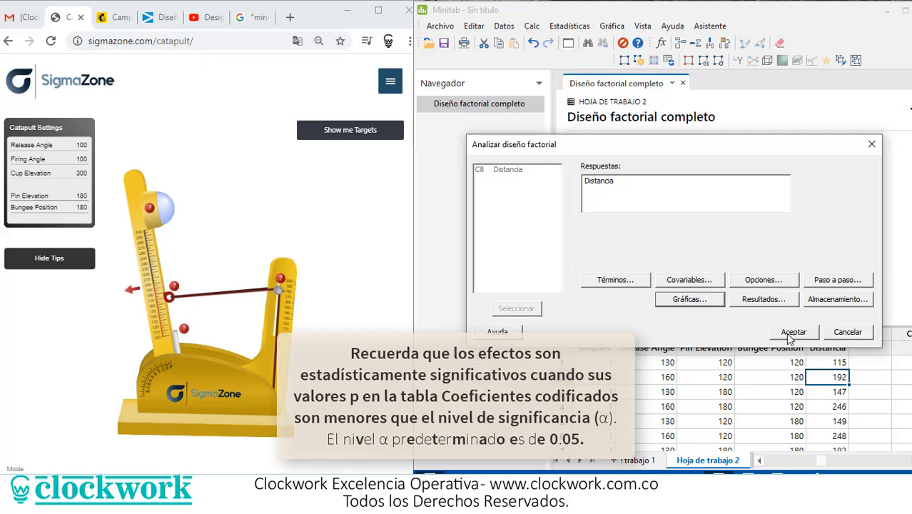
pyautogui.click(790, 336)
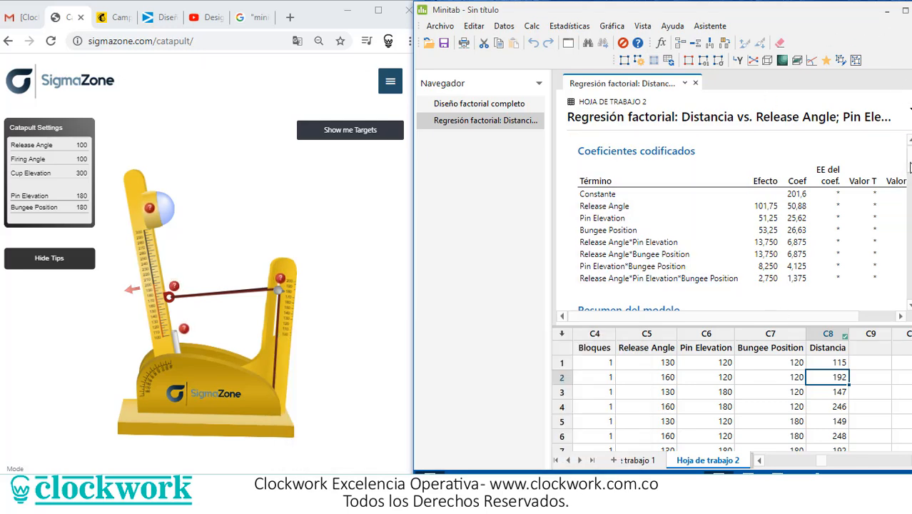
# - Widen the Minitab window and examine the coded coefficients, the analysis of variance and the bars of the Pareto effects chart
pyautogui.scroll(-6, 910, 166)
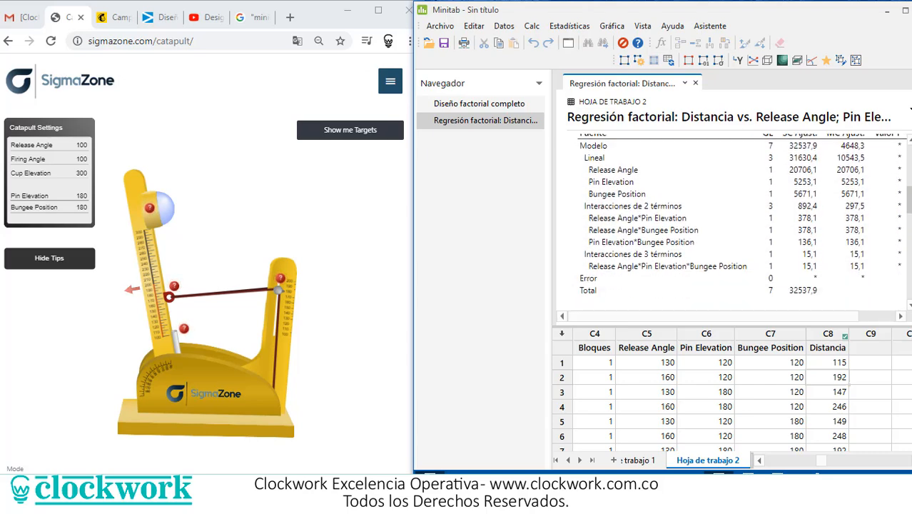
pyautogui.scroll(-10, 910, 166)
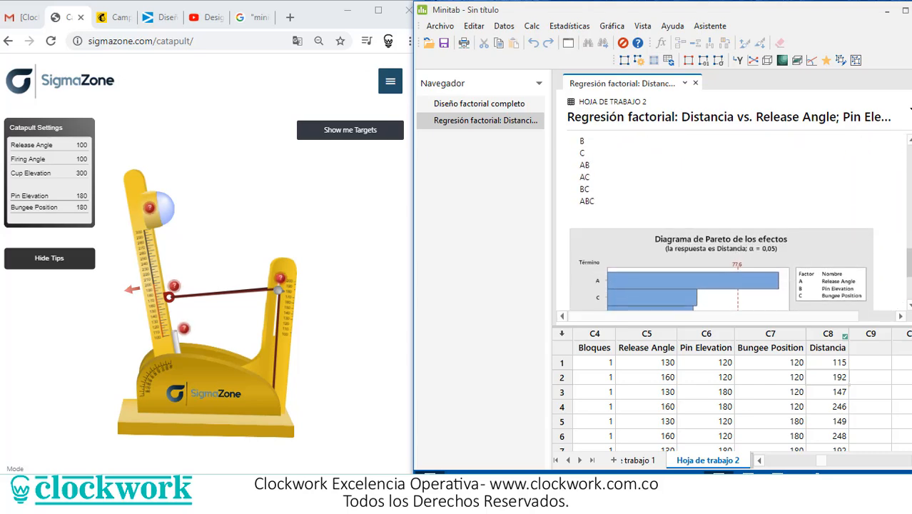
pyautogui.scroll(10, 910, 202)
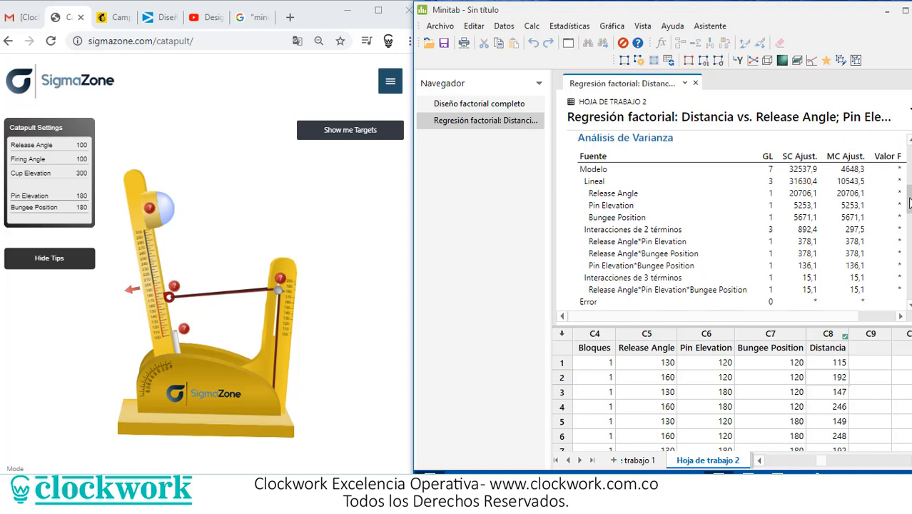
pyautogui.scroll(1, 910, 203)
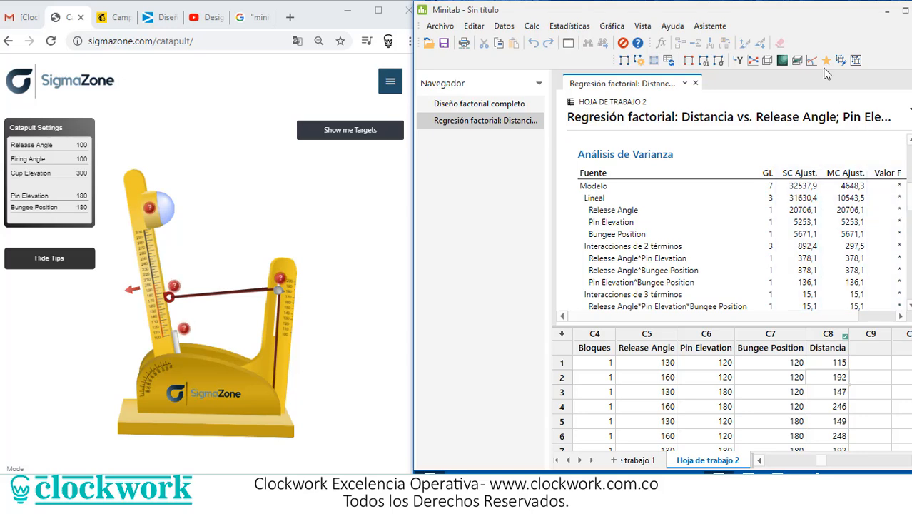
pyautogui.moveTo(412, 151); pyautogui.dragTo(287, 167)
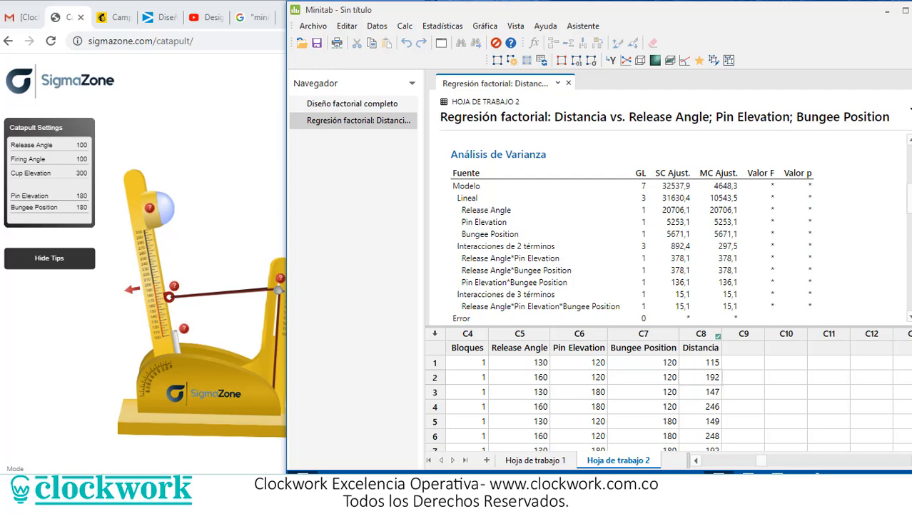
pyautogui.scroll(5, 668, 228)
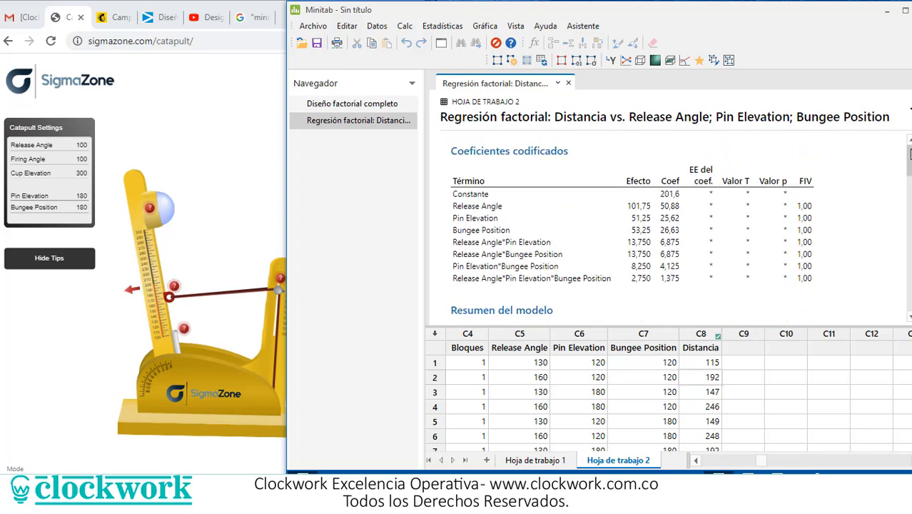
pyautogui.moveTo(910, 150); pyautogui.dragTo(903, 288)
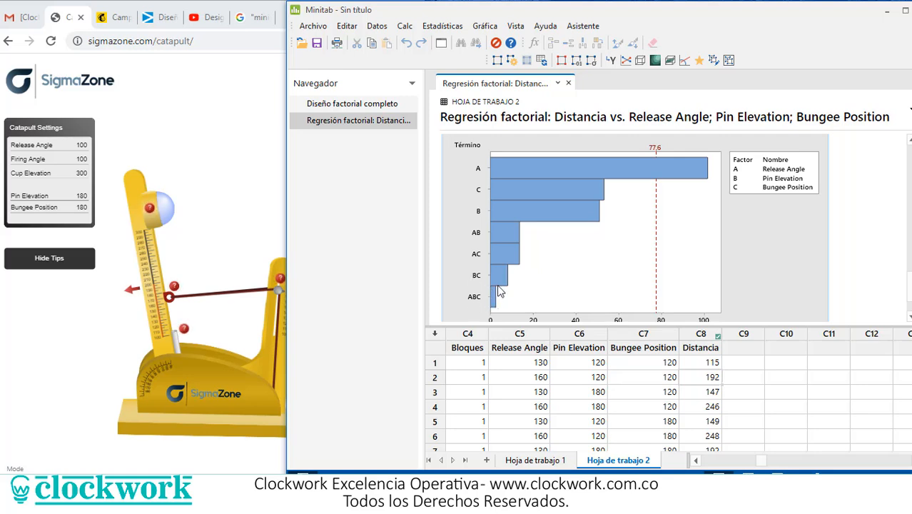
pyautogui.moveTo(514, 230)
pyautogui.moveTo(643, 165)
pyautogui.moveTo(536, 204)
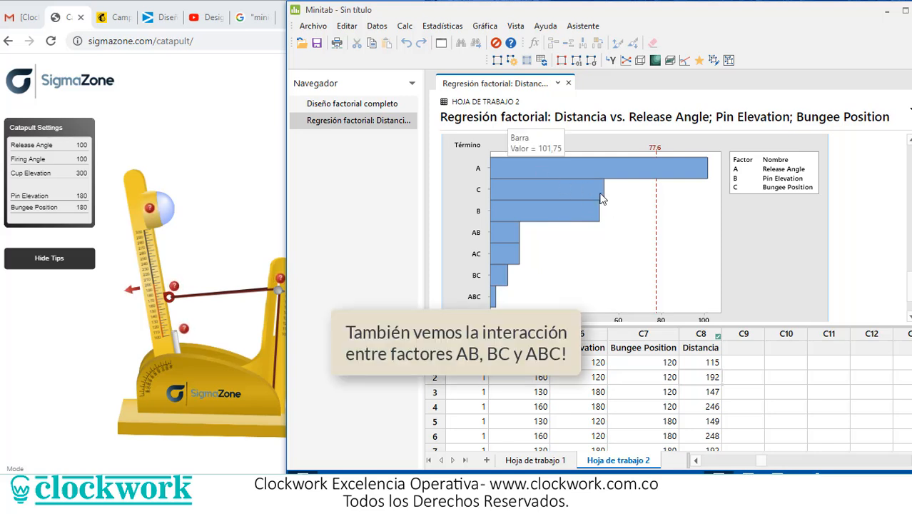
pyautogui.moveTo(555, 182)
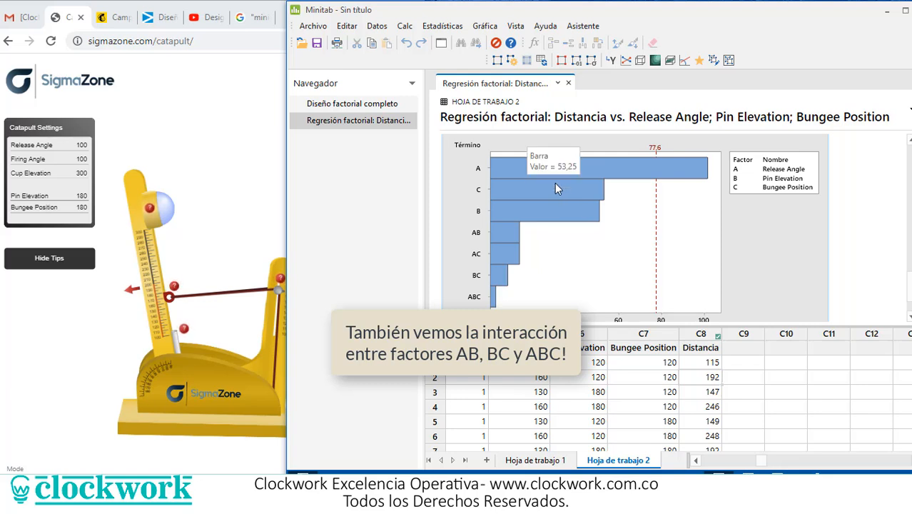
# - Open the factorial response optimizer, set Distancia's goal to Objetivo and select its target value for entry
pyautogui.click(442, 26)
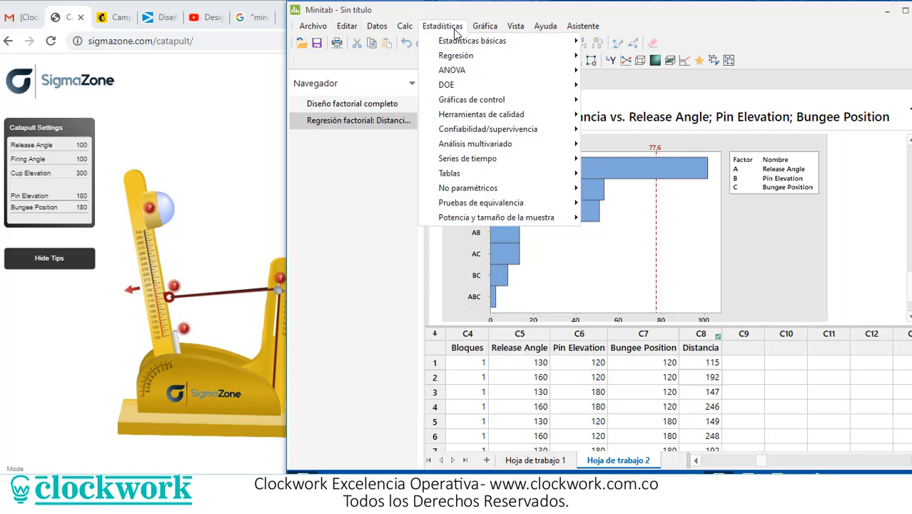
pyautogui.moveTo(466, 85)
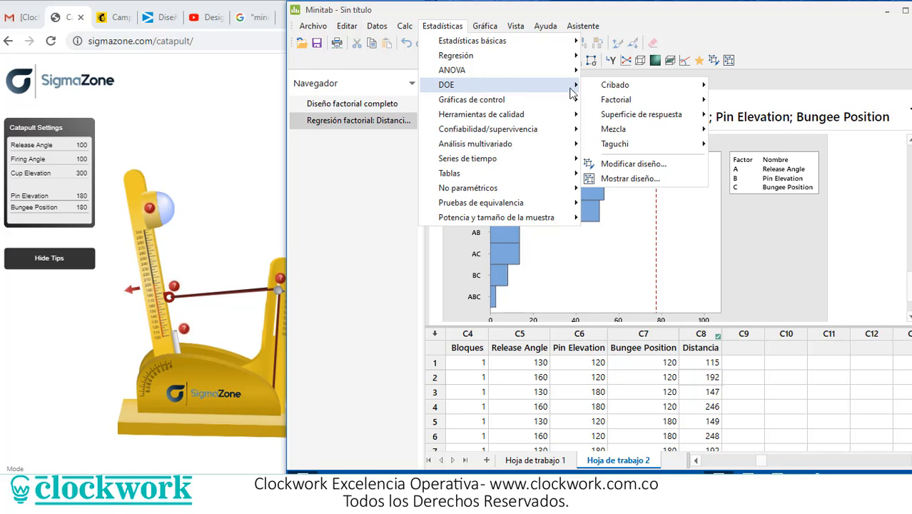
pyautogui.moveTo(608, 104)
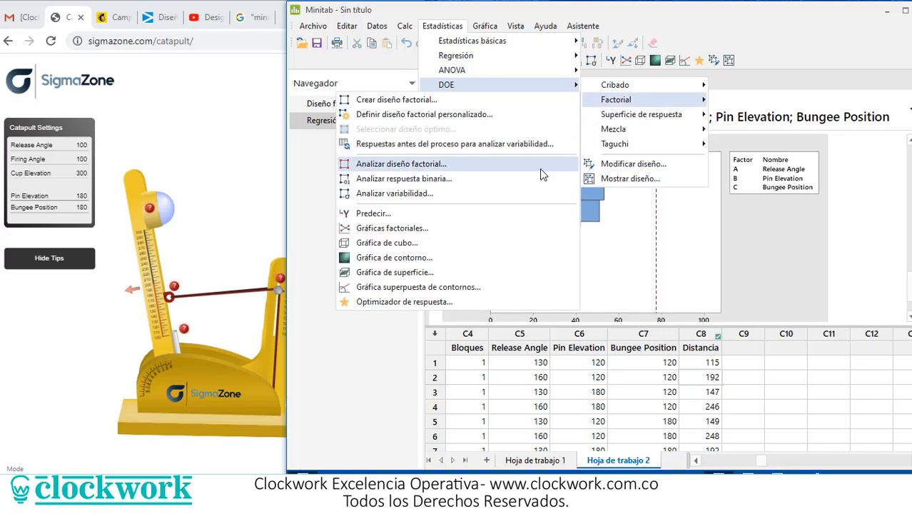
pyautogui.click(456, 304)
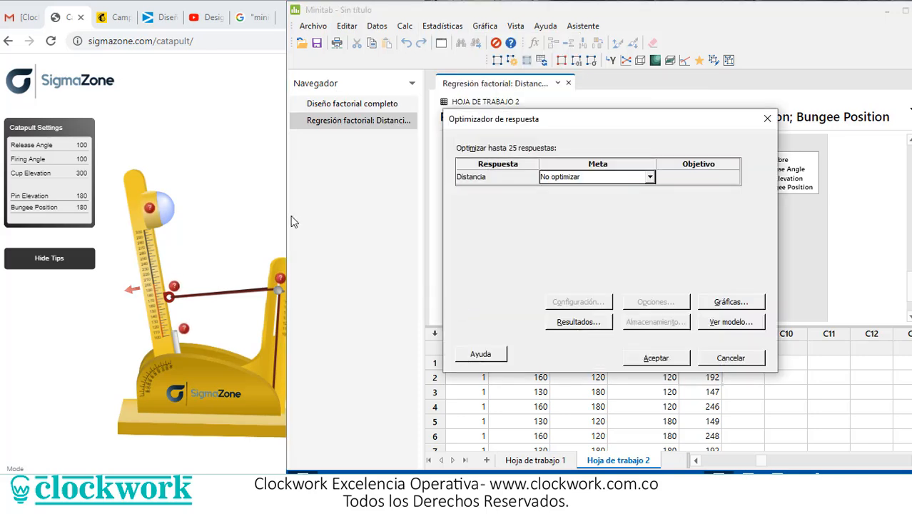
pyautogui.click(650, 178)
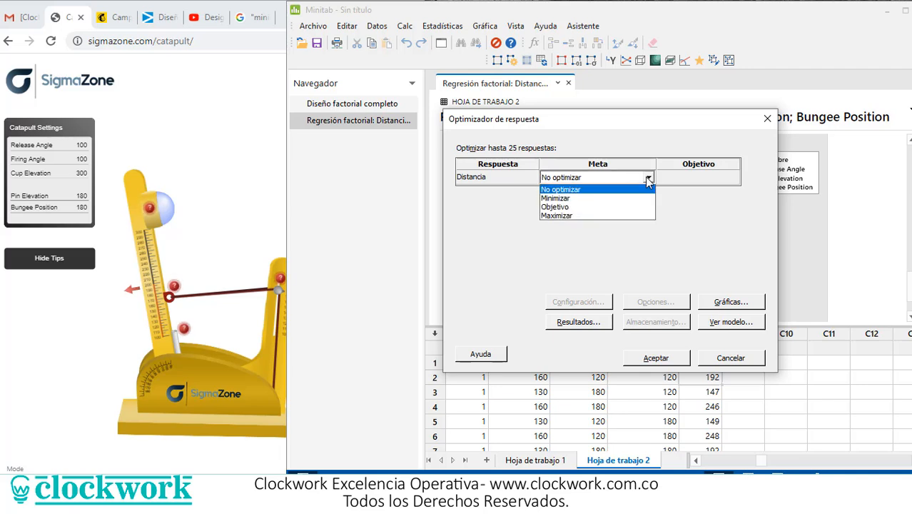
pyautogui.click(629, 205)
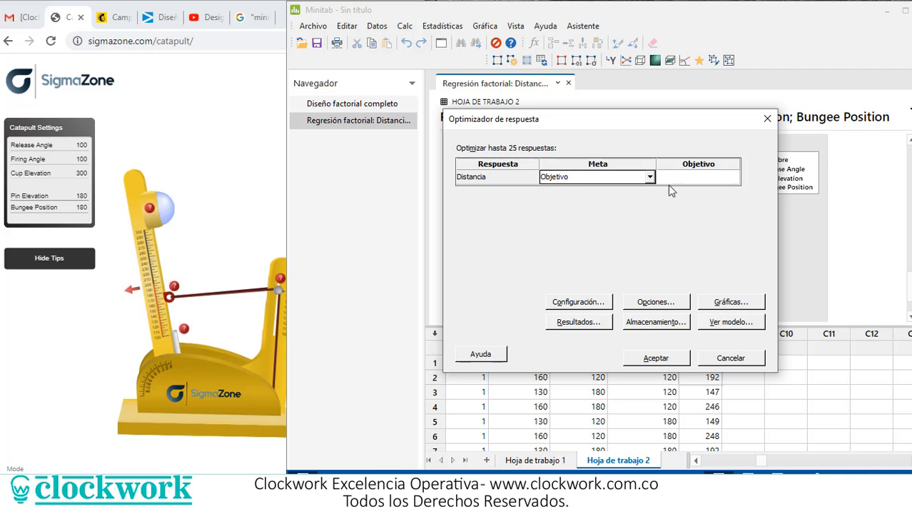
pyautogui.click(688, 180)
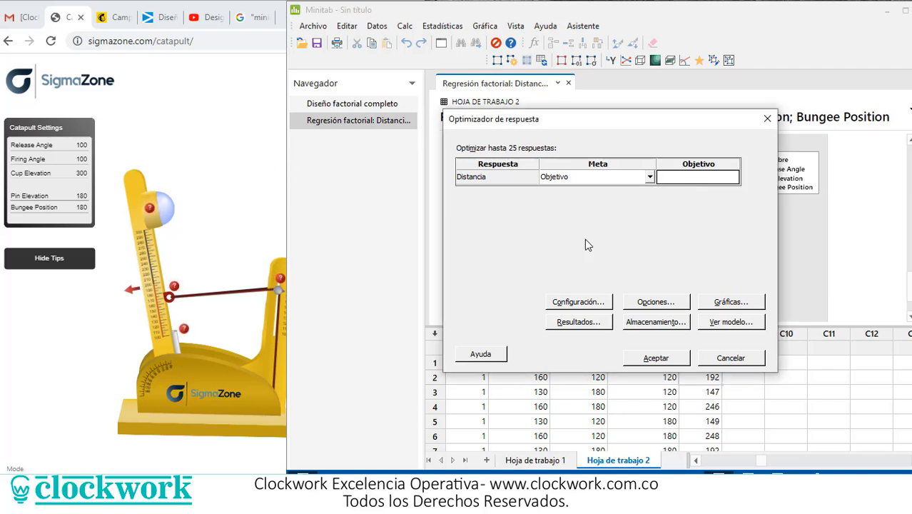
# - Switch to the catapult page and show the targets of the Green Belt Linear exercise
pyautogui.click(214, 137)
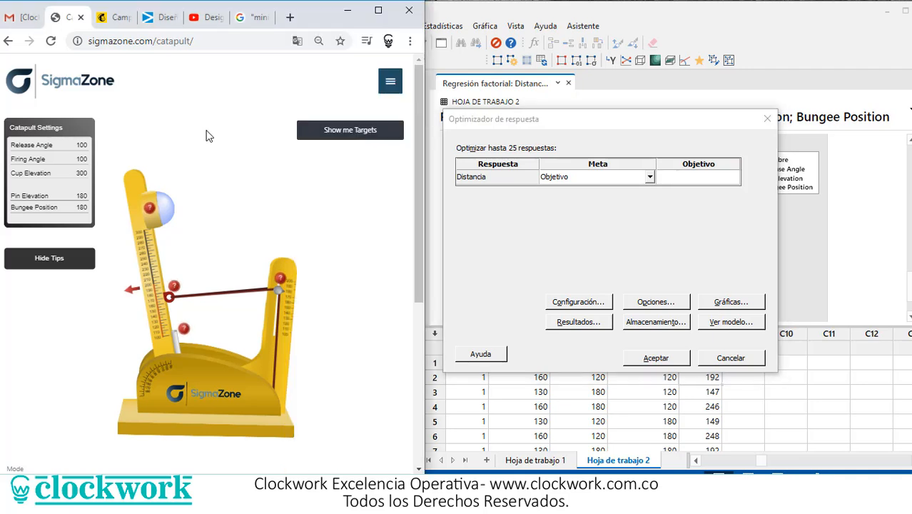
pyautogui.click(365, 132)
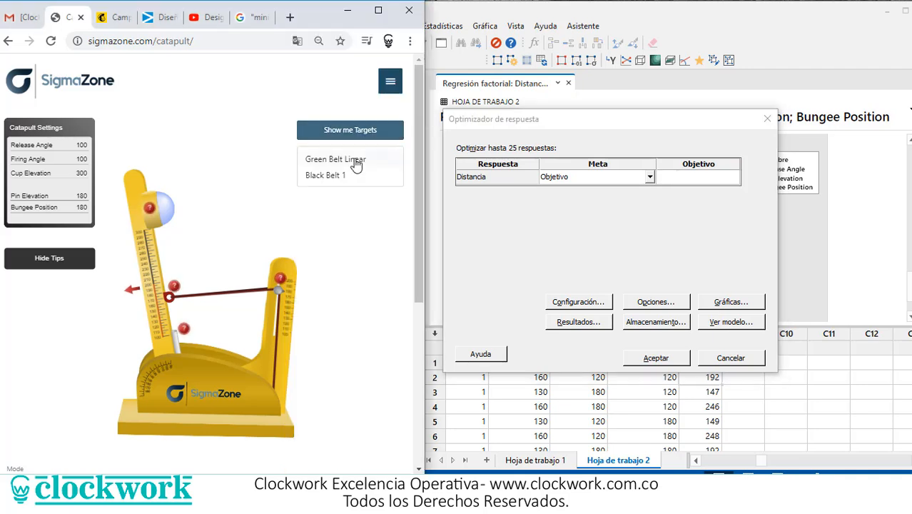
pyautogui.click(355, 163)
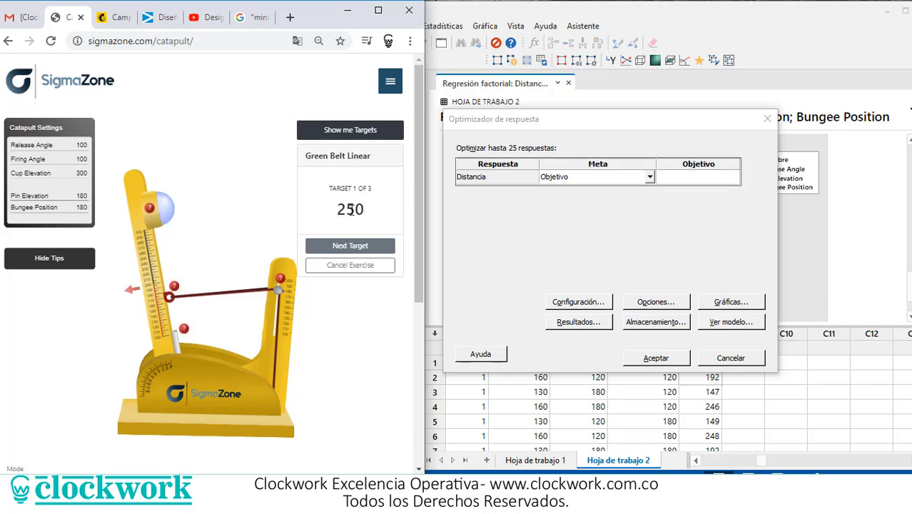
# - Set Distancia's target to 250 in Minitab's response optimizer, with a lower limit of 230 and an upper limit of 270
pyautogui.click(698, 181)
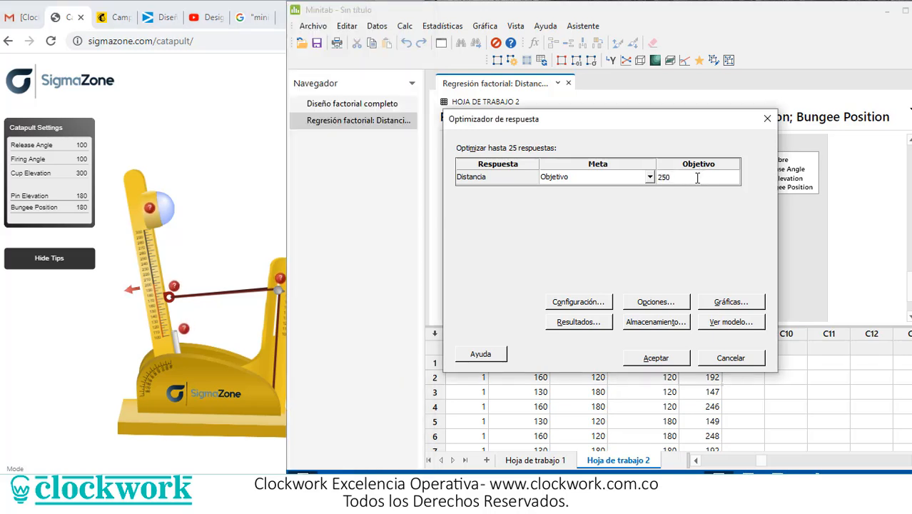
pyautogui.click(599, 302)
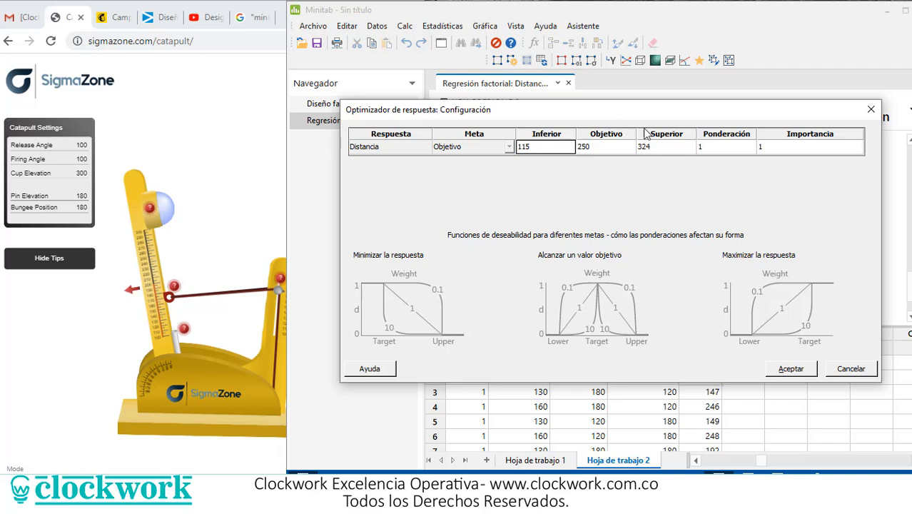
pyautogui.doubleClick(539, 147)
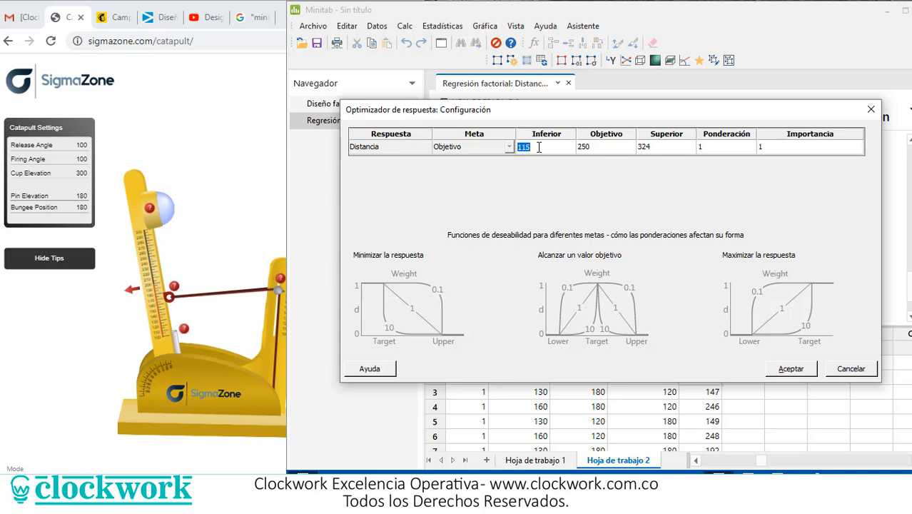
pyautogui.write('230')
pyautogui.click(653, 148)
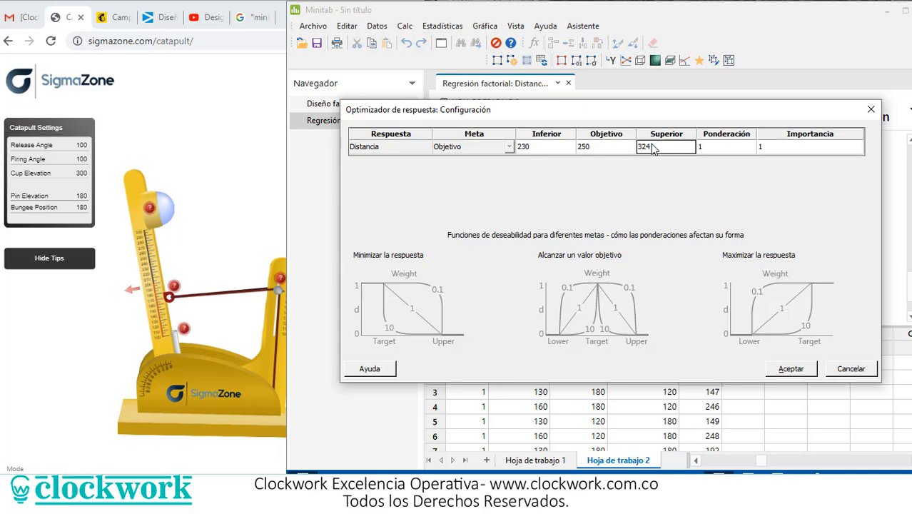
pyautogui.write('270')
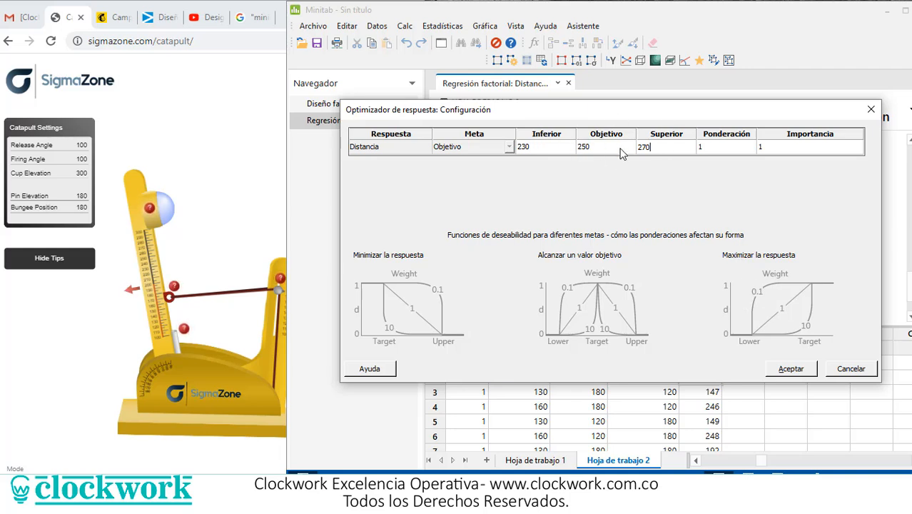
pyautogui.click(791, 369)
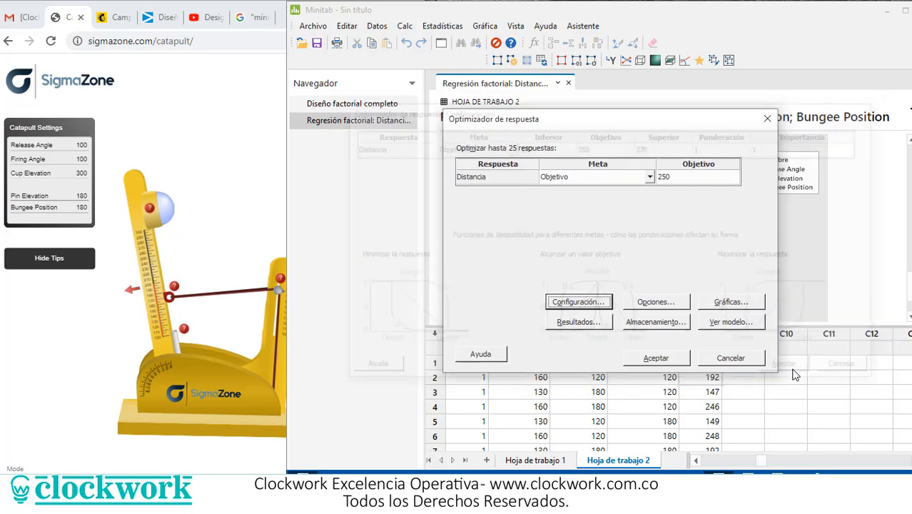
# - Run the response optimization, show its optimization plot and narrow the Minitab window to uncover the catapult exercise
pyautogui.click(651, 360)
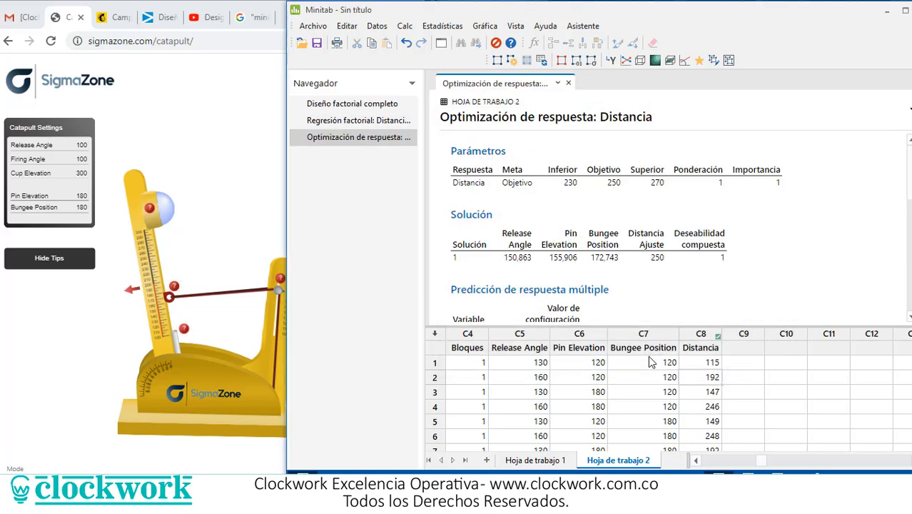
pyautogui.moveTo(909, 186); pyautogui.dragTo(908, 264)
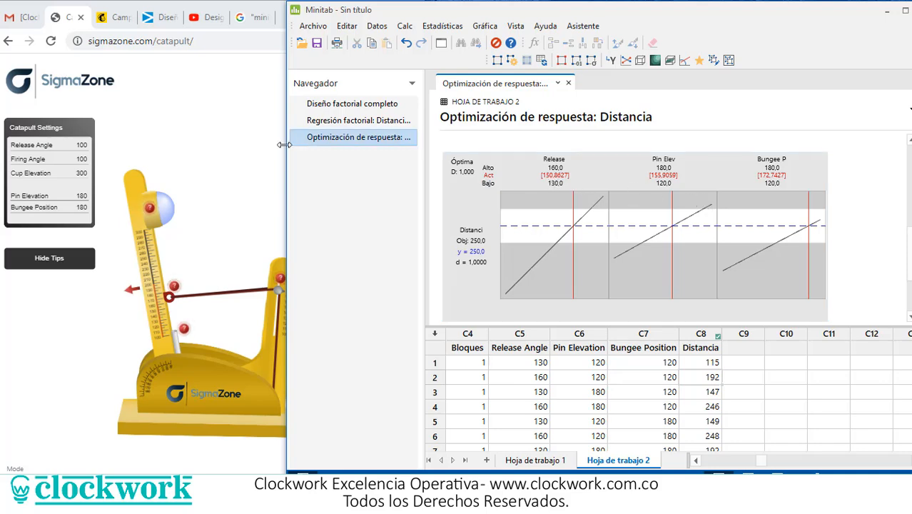
pyautogui.moveTo(284, 144); pyautogui.dragTo(408, 157)
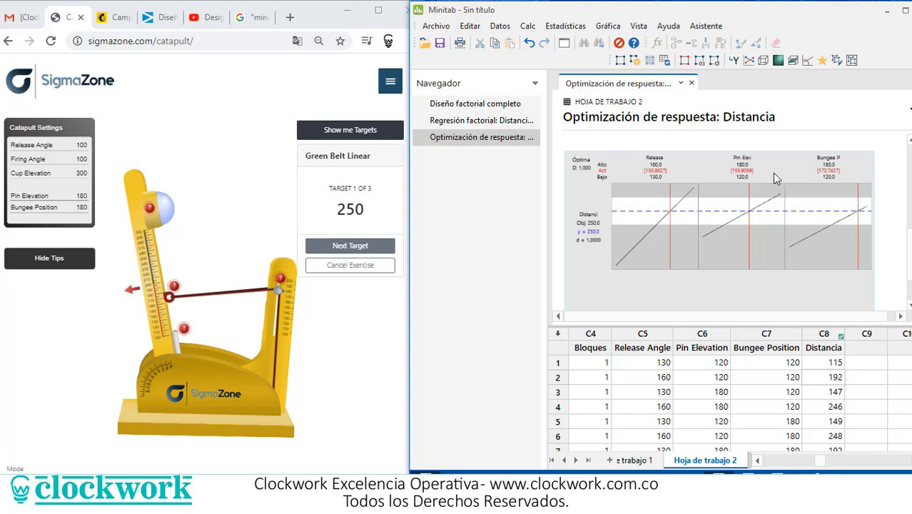
# - On the catapult page, set the pin elevation to 156 and bungee position to 173, and fire twice from release angle 151
pyautogui.click(359, 317)
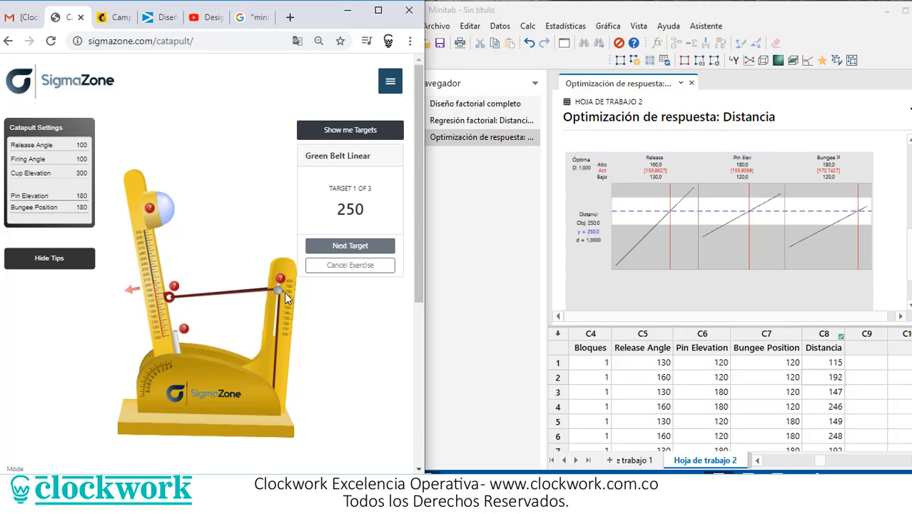
pyautogui.moveTo(281, 290); pyautogui.dragTo(282, 304)
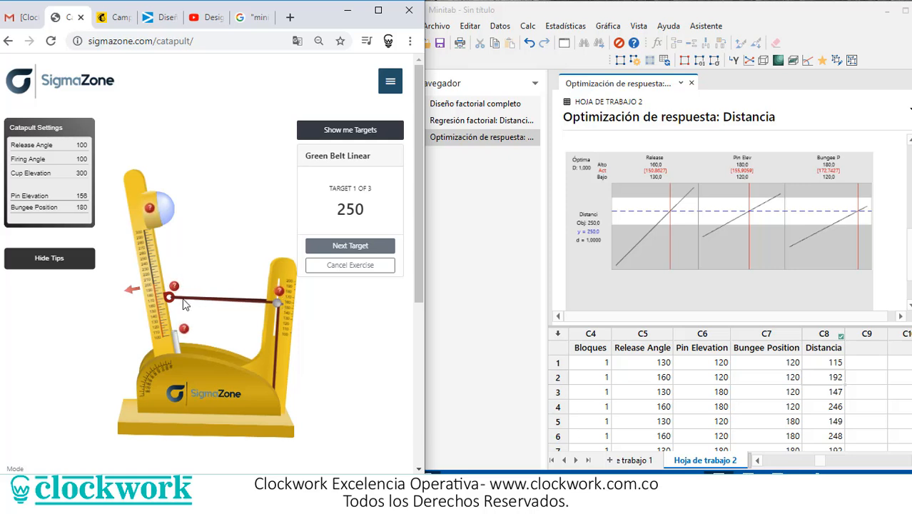
pyautogui.moveTo(168, 296); pyautogui.dragTo(169, 300)
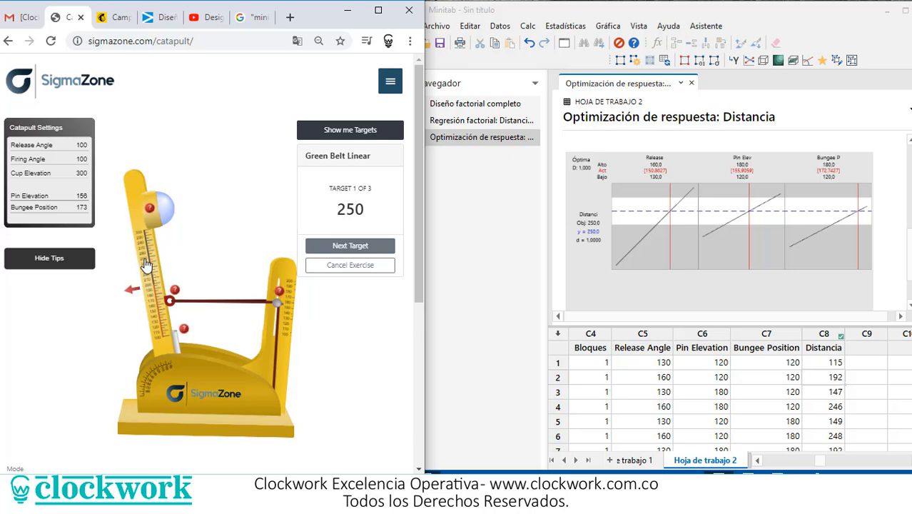
pyautogui.moveTo(146, 265); pyautogui.dragTo(80, 352)
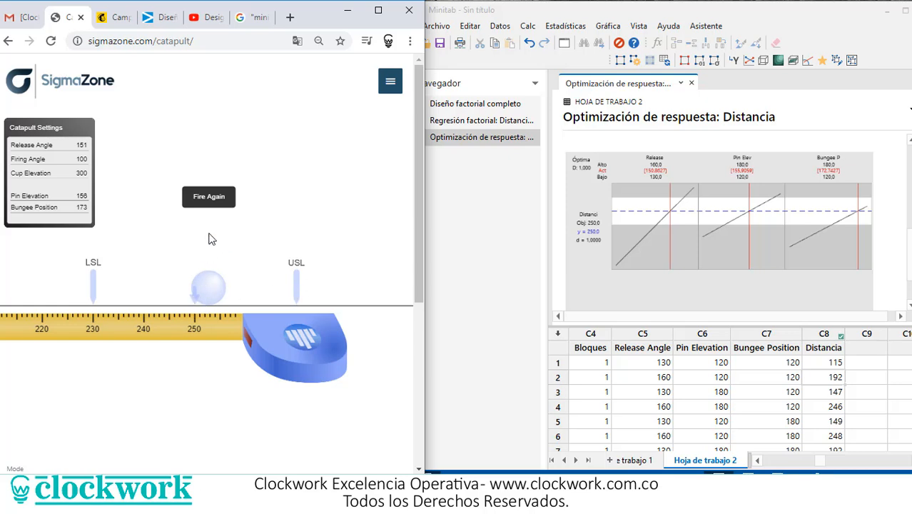
pyautogui.click(210, 200)
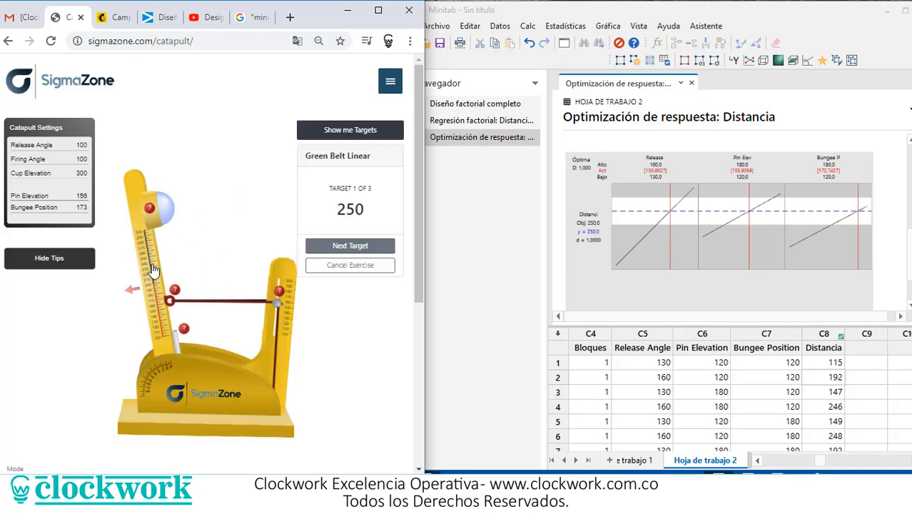
pyautogui.moveTo(152, 270); pyautogui.dragTo(97, 355)
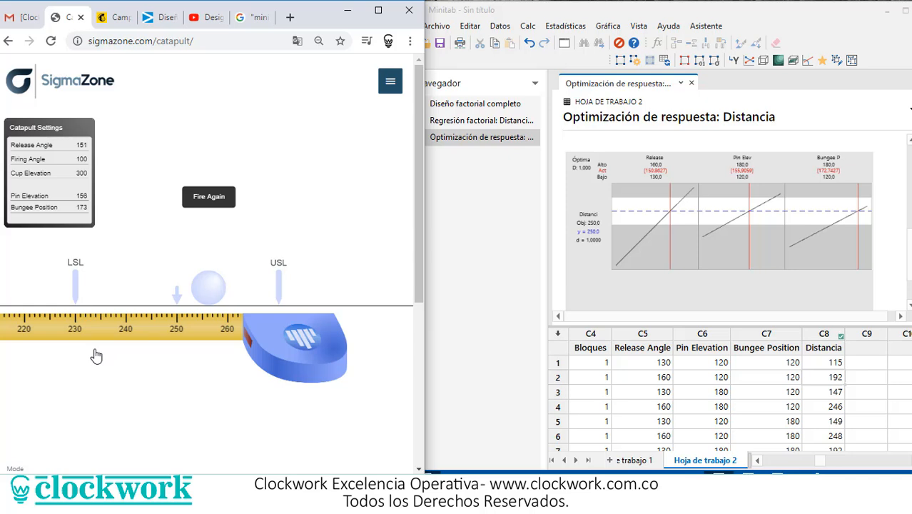
# - Switch to Minitab, open the optimization plot for interactive editing and raise the Release setting to about 158.68
pyautogui.click(669, 215)
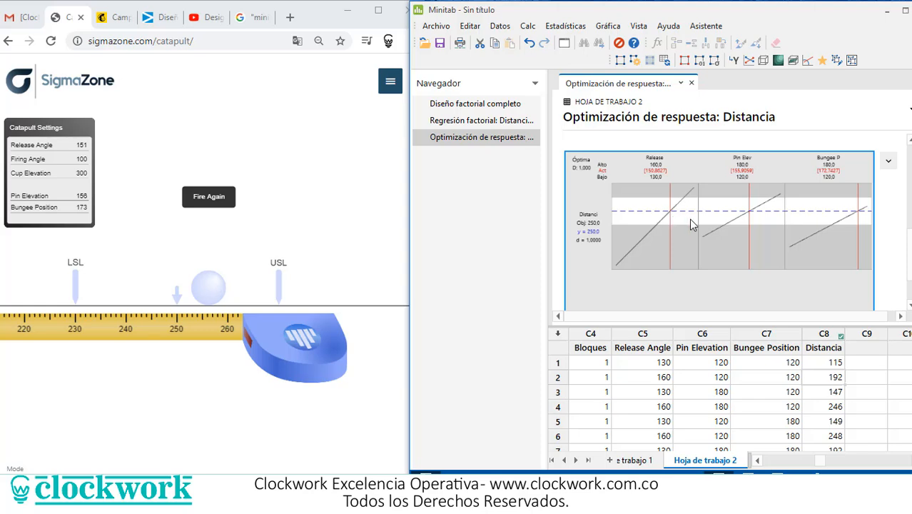
pyautogui.doubleClick(655, 174)
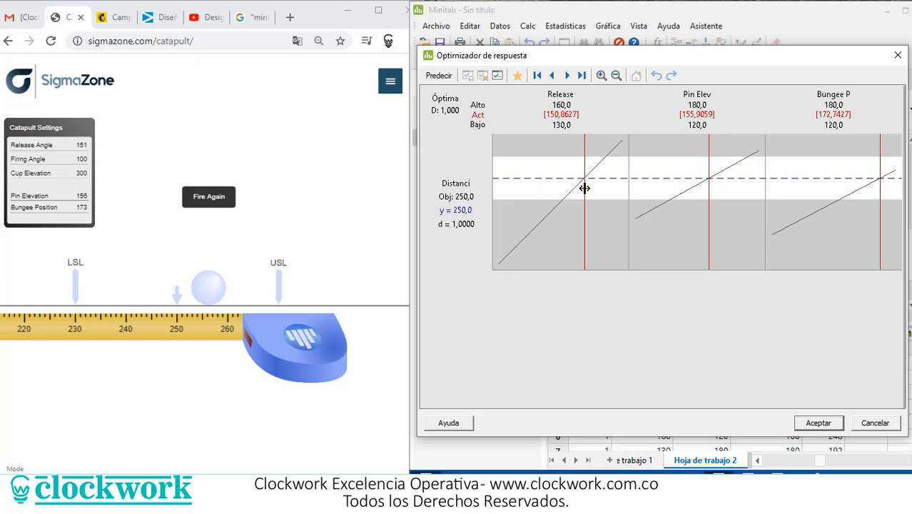
pyautogui.moveTo(585, 188); pyautogui.dragTo(579, 187)
pyautogui.moveTo(574, 188); pyautogui.dragTo(571, 189)
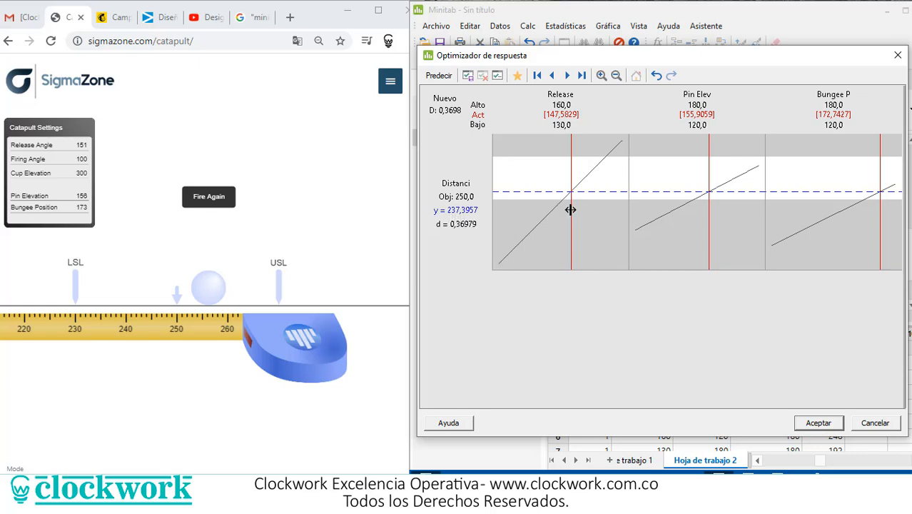
pyautogui.moveTo(571, 209); pyautogui.dragTo(617, 207)
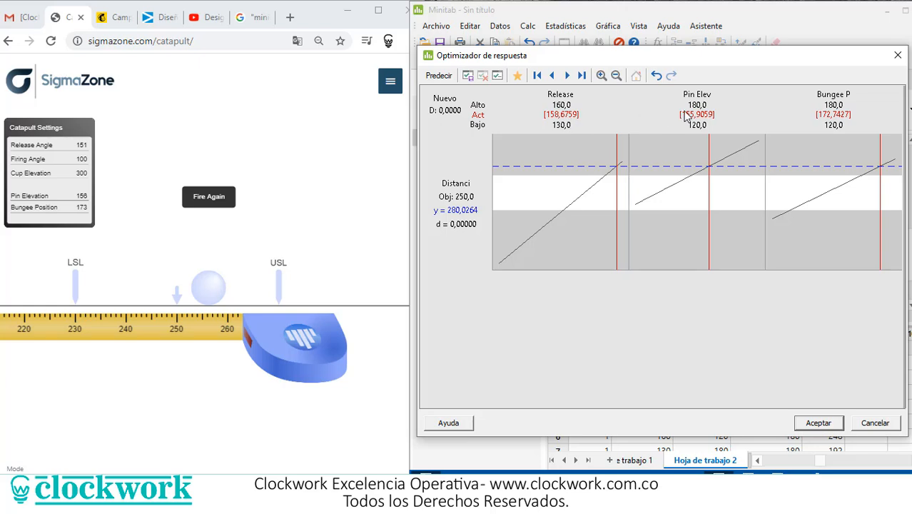
# - Switch to the catapult page and fire once from release angle 158 and once from 159, keeping pin elevation 156 and bungee position 173
pyautogui.click(360, 175)
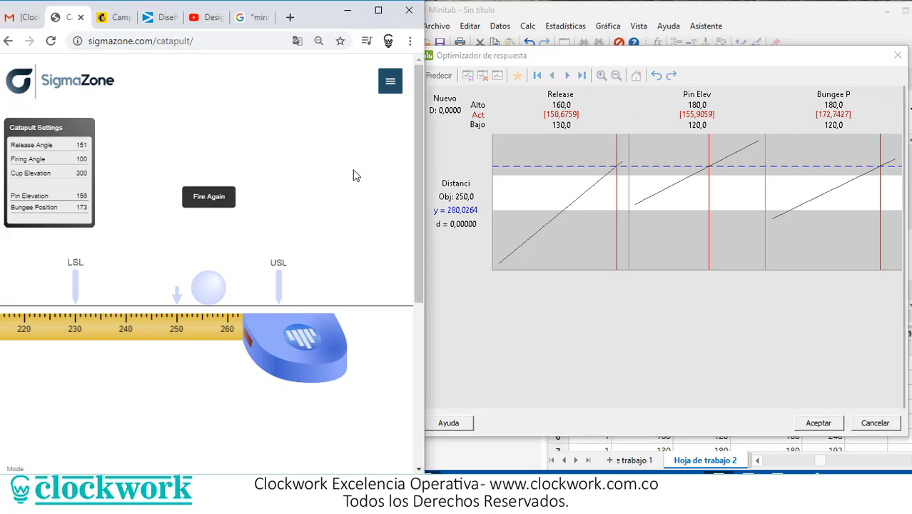
pyautogui.click(211, 203)
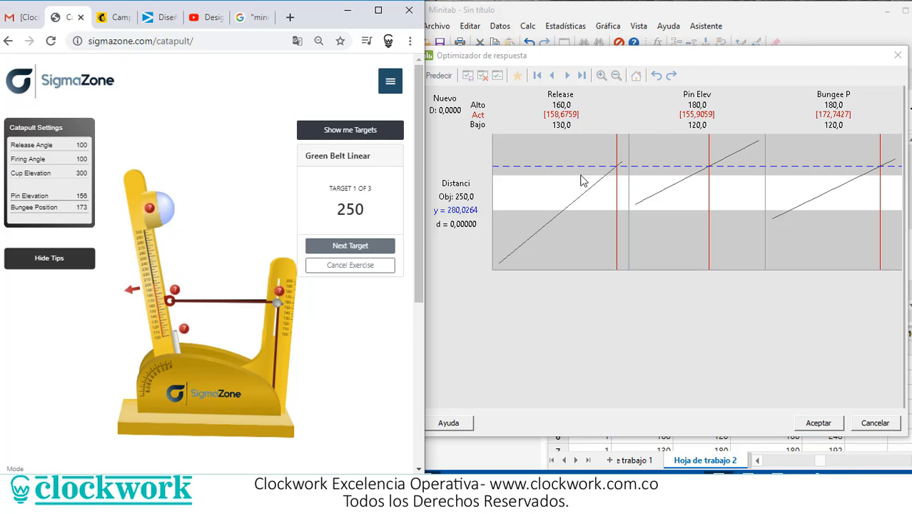
pyautogui.moveTo(278, 303)
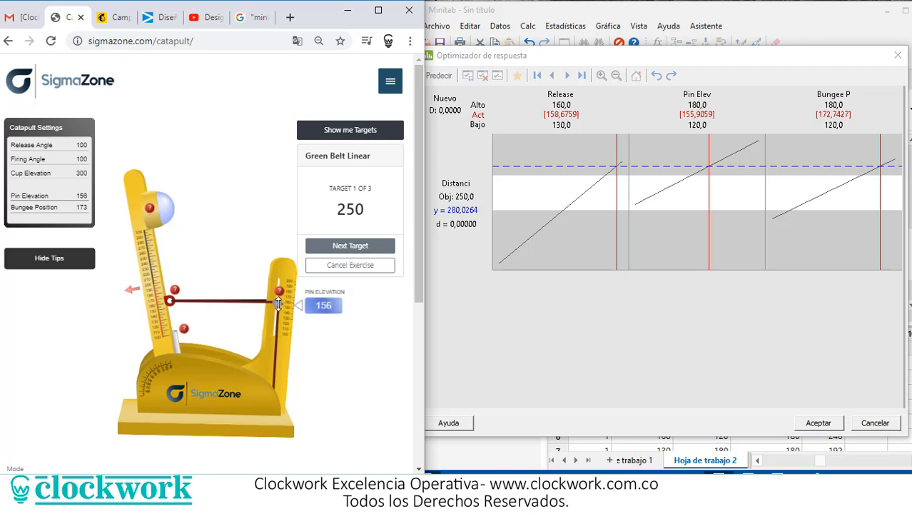
pyautogui.moveTo(278, 304); pyautogui.dragTo(278, 304)
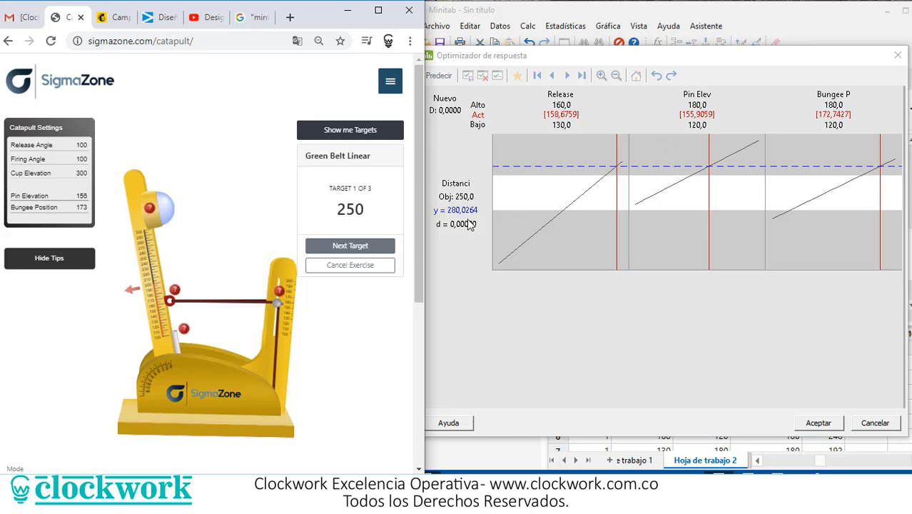
pyautogui.moveTo(169, 303)
pyautogui.moveTo(153, 267); pyautogui.dragTo(78, 360)
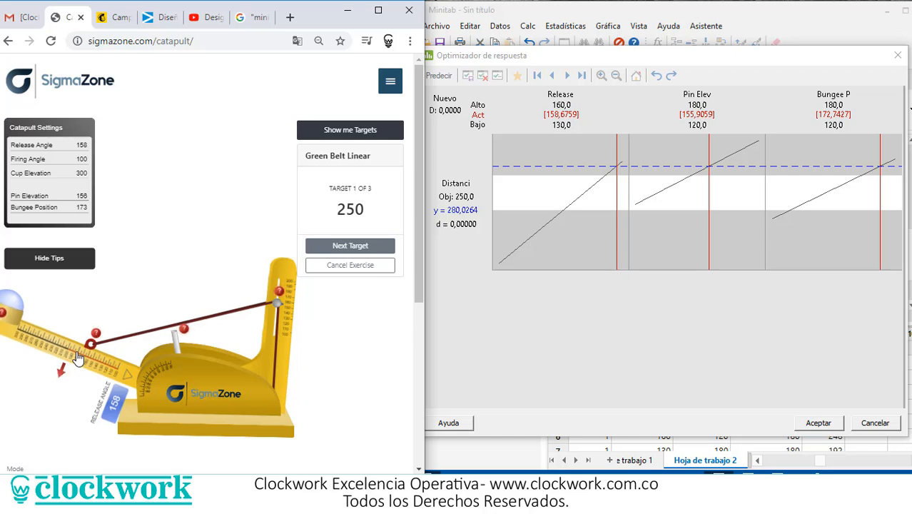
pyautogui.moveTo(78, 359); pyautogui.dragTo(79, 359)
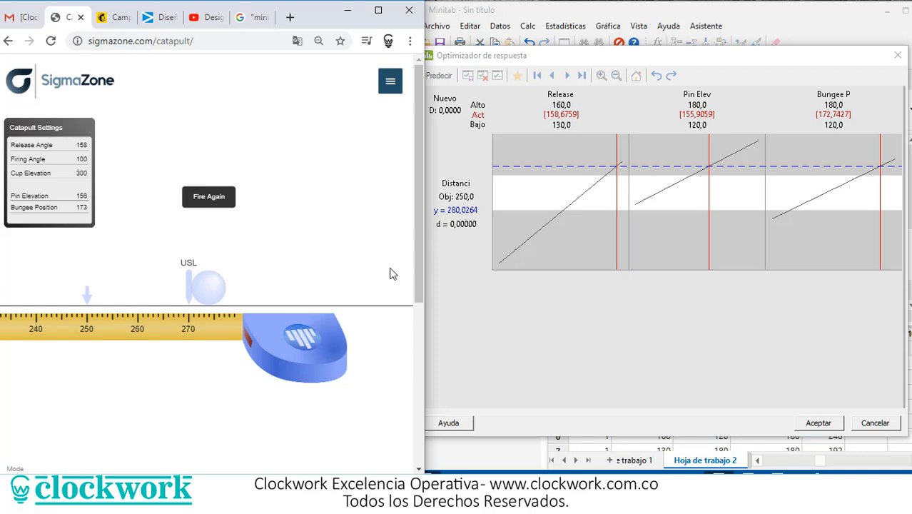
pyautogui.click(214, 199)
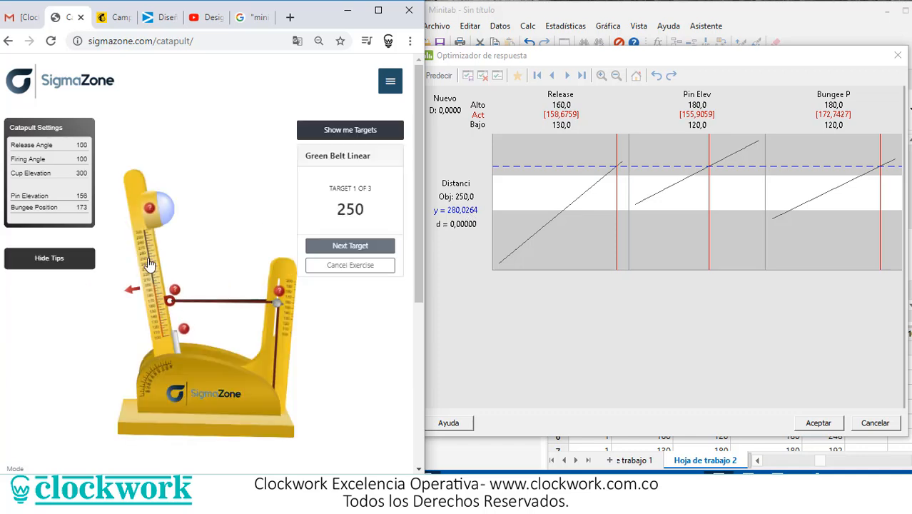
pyautogui.moveTo(148, 260); pyautogui.dragTo(67, 359)
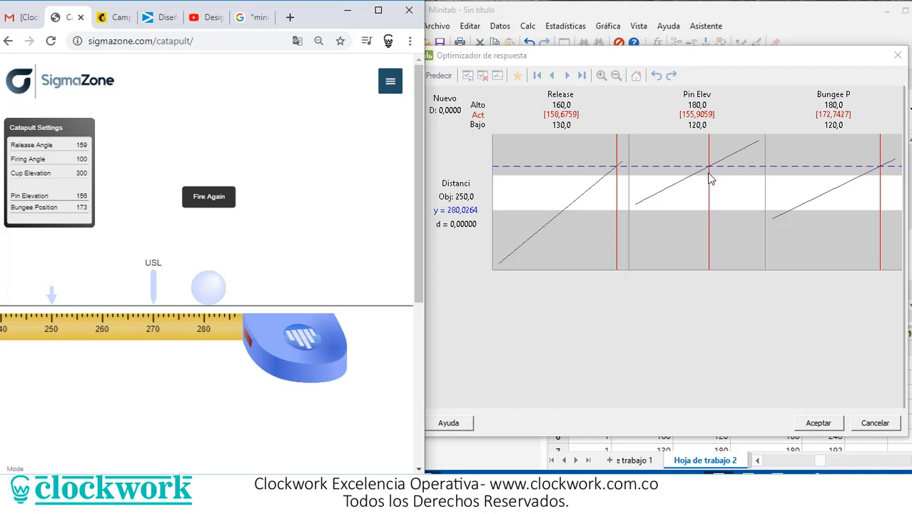
# - Return to Minitab, raise the Pin Elev setting to about 161.91 in the interactive optimizer and accept the modified plot
pyautogui.moveTo(711, 179)
pyautogui.mouseDown()
pyautogui.moveTo(691, 176)
pyautogui.moveTo(722, 176)
pyautogui.mouseUp()
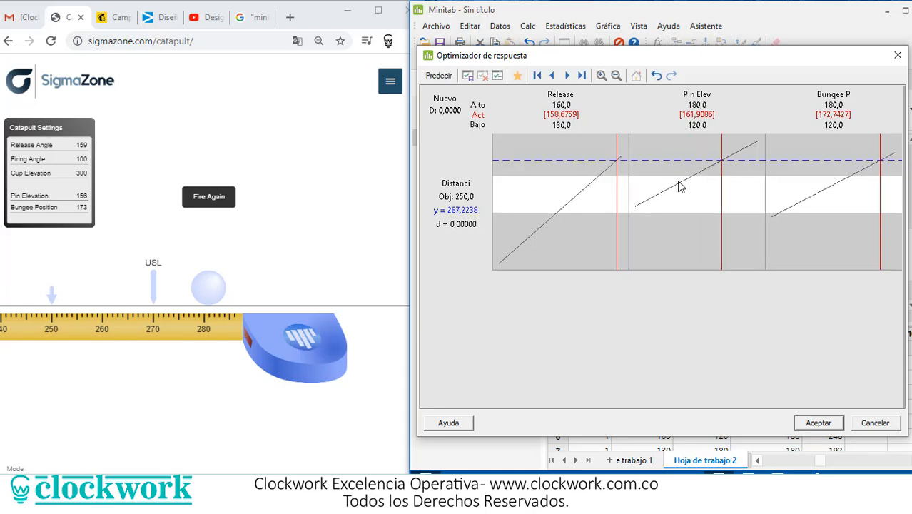
pyautogui.click(818, 423)
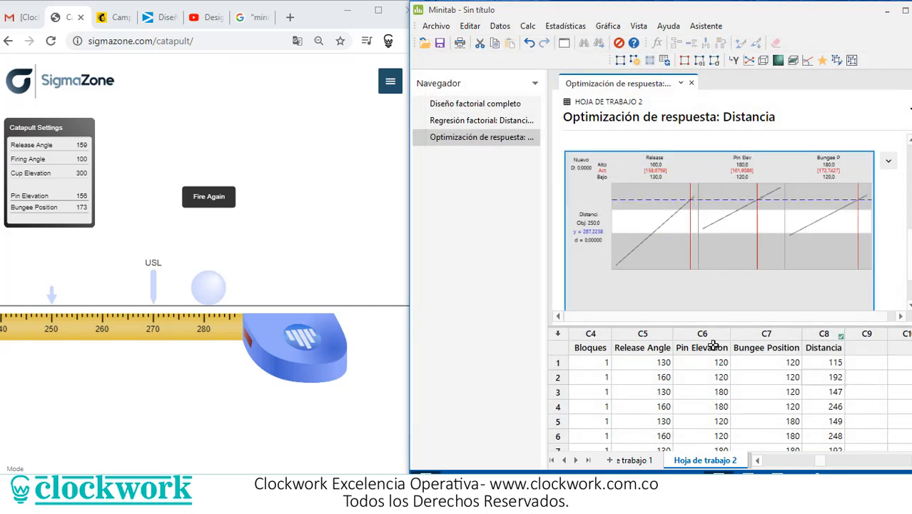